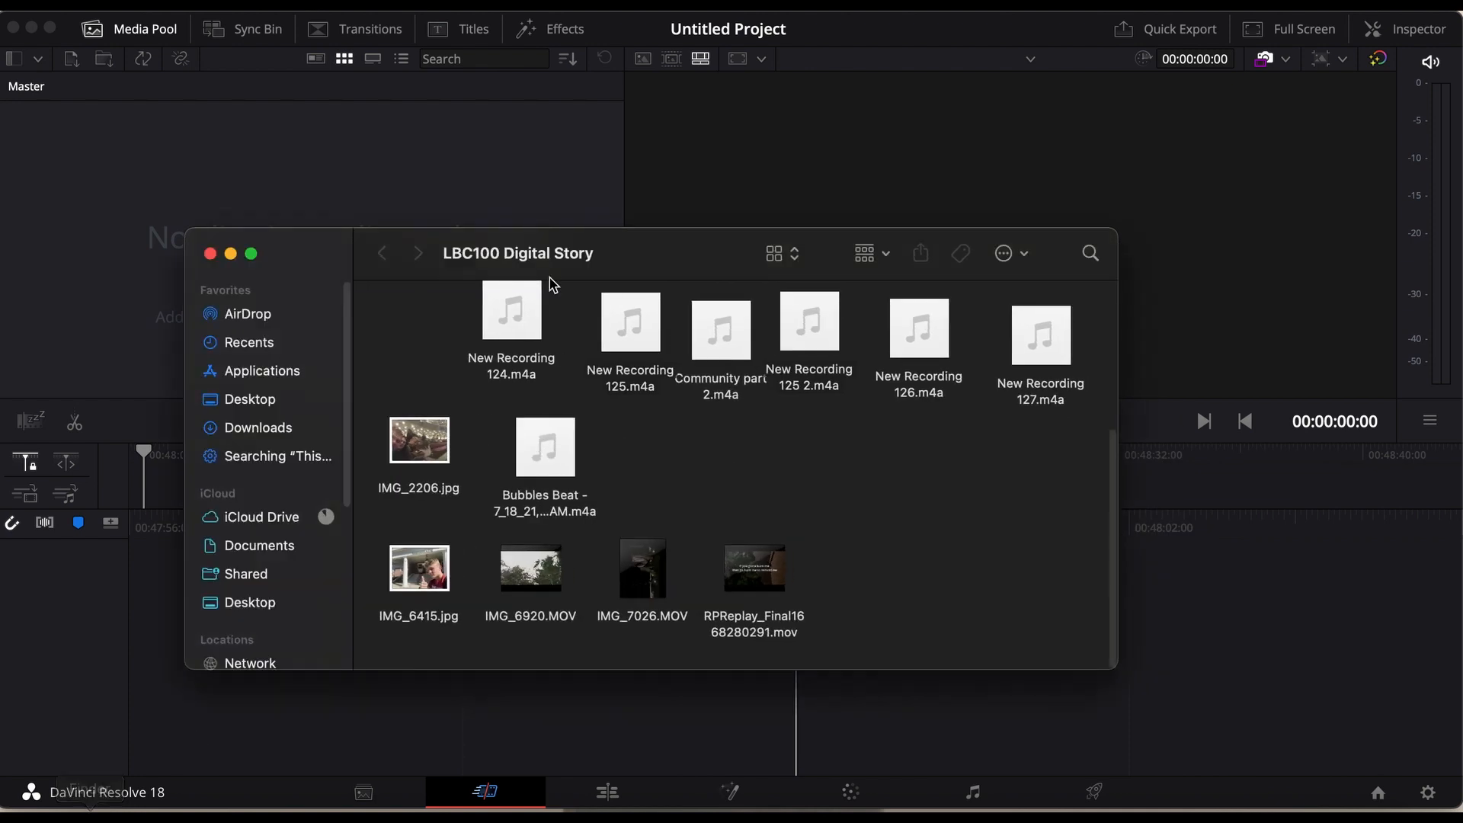
Import the Bubbles Beat audio, IMG_6920.MOV and IMG_6415.jpg from the LBC100 Digital Story folder into the media pool, and dismiss the folder window.
drag(307, 260, 347, 257)
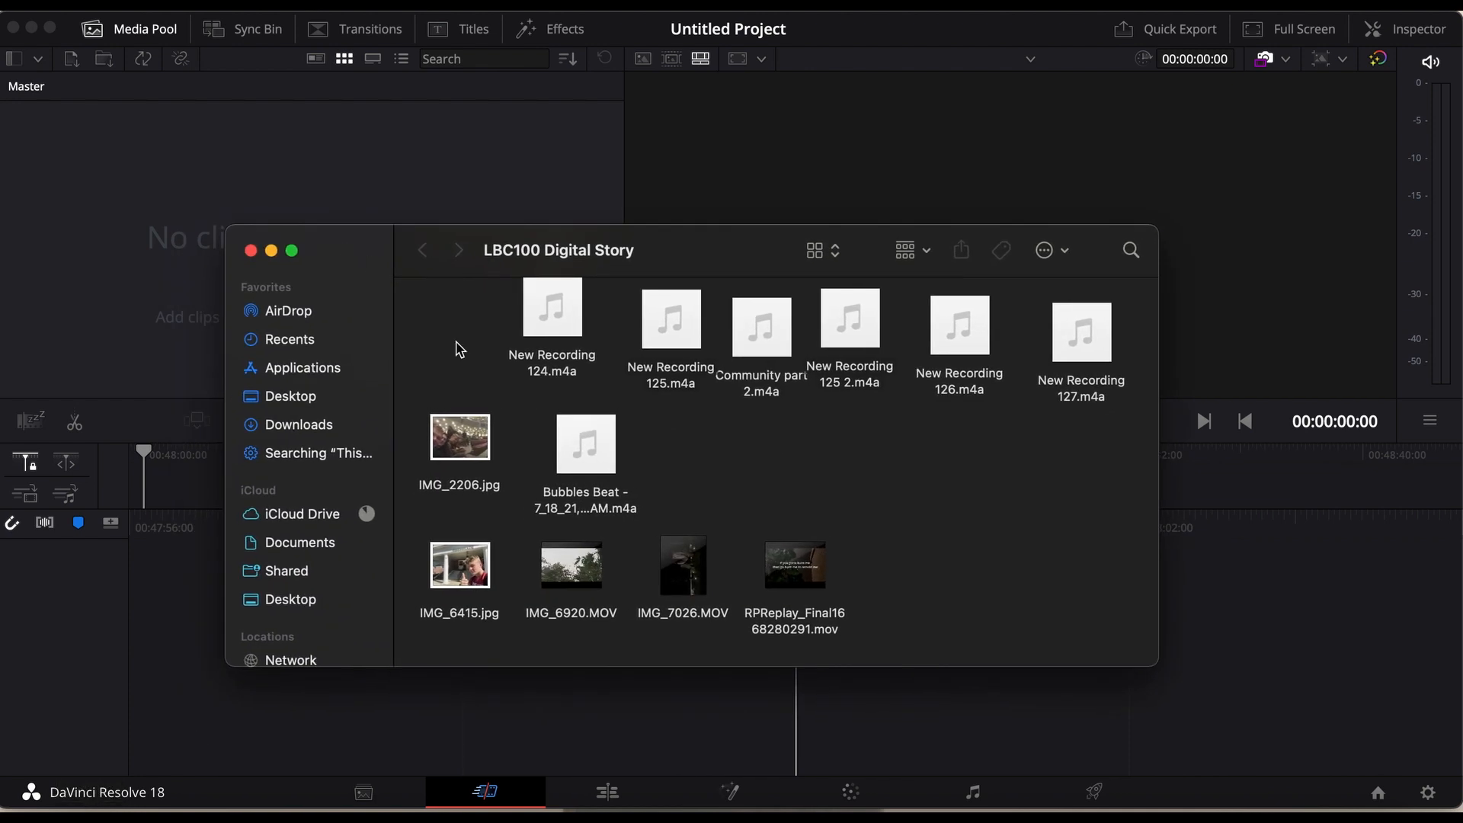
drag(588, 445, 109, 188)
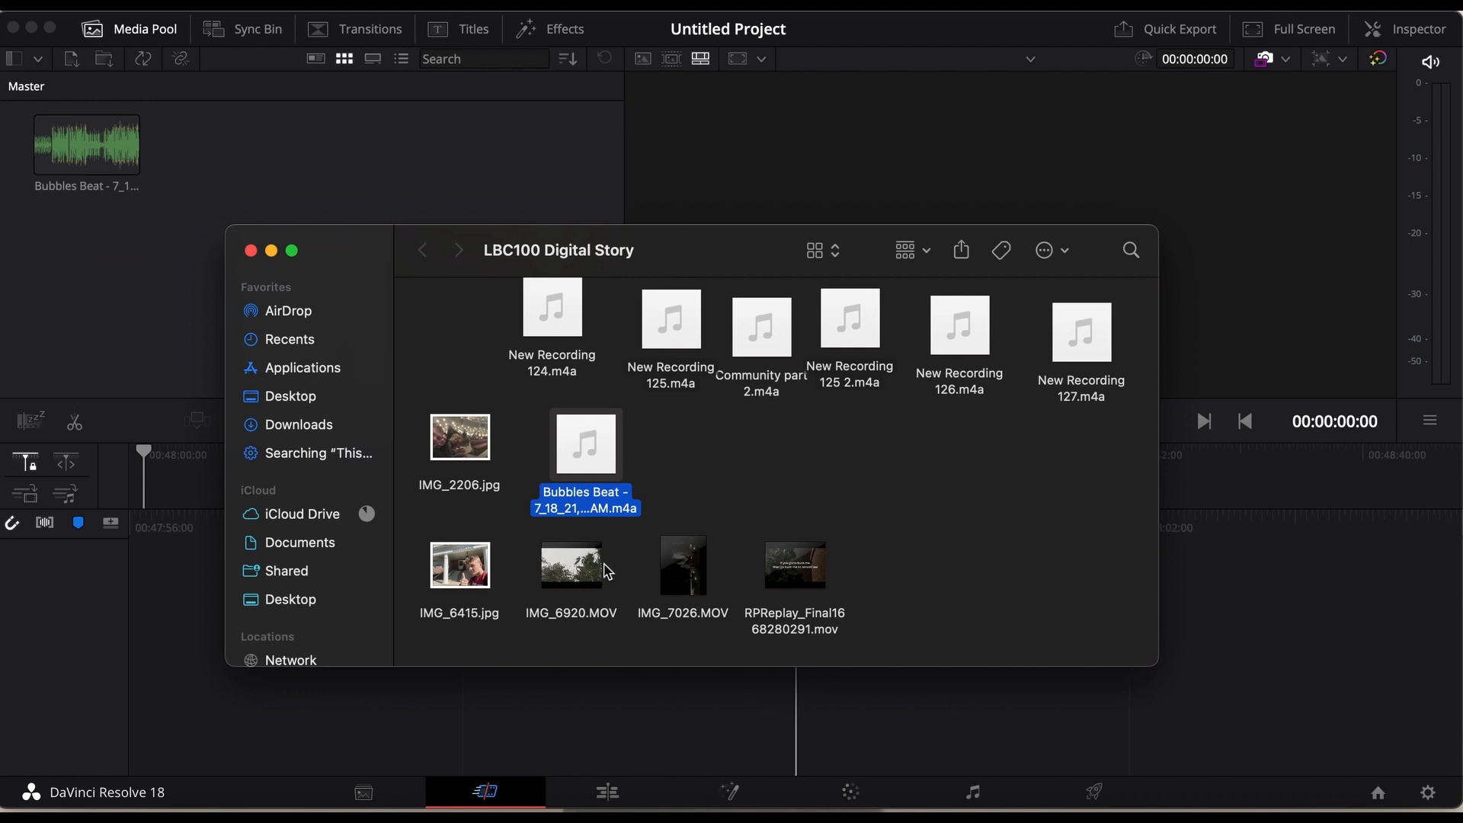
drag(571, 564, 263, 129)
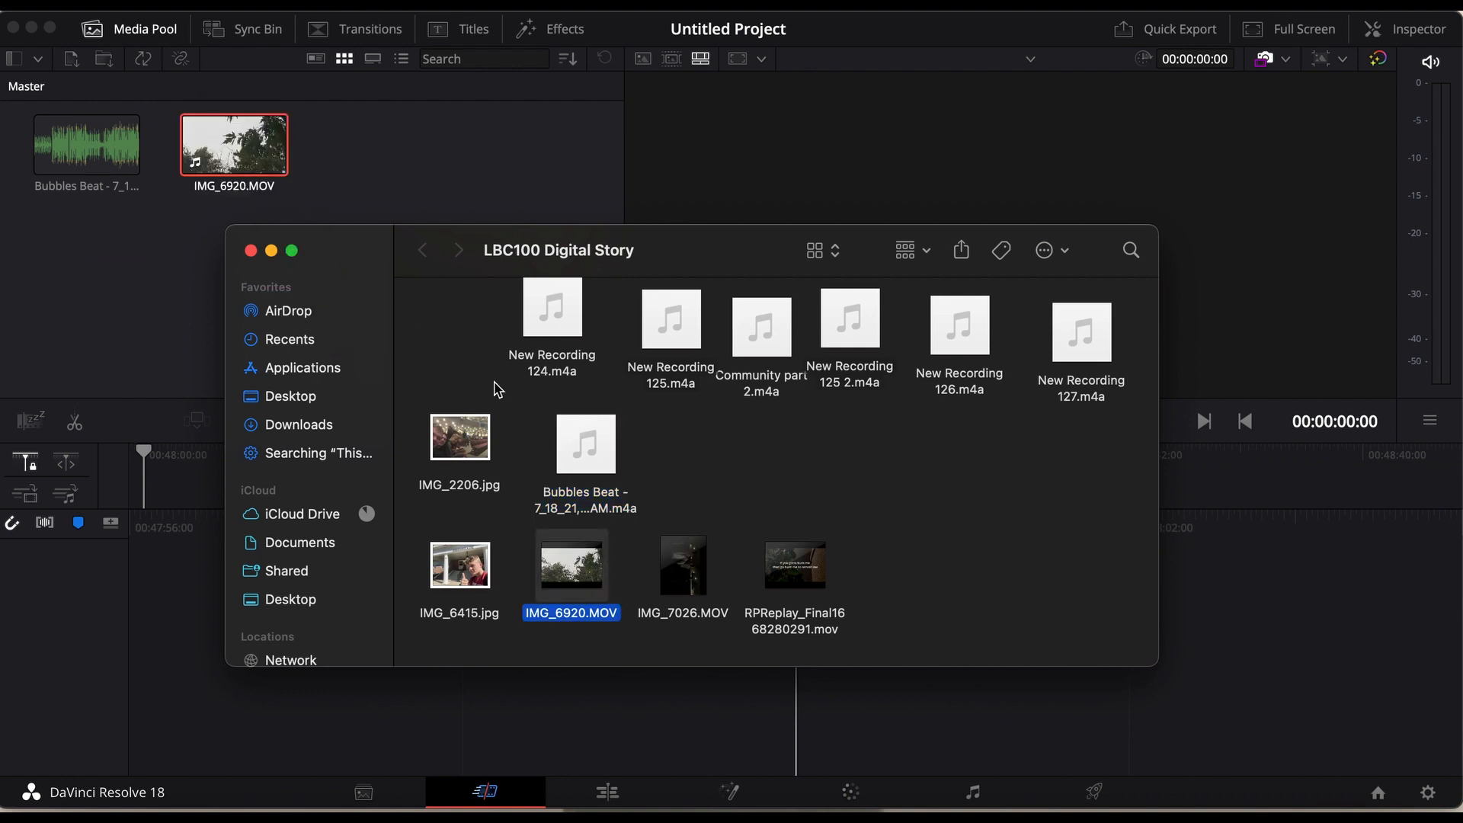
drag(487, 570, 263, 213)
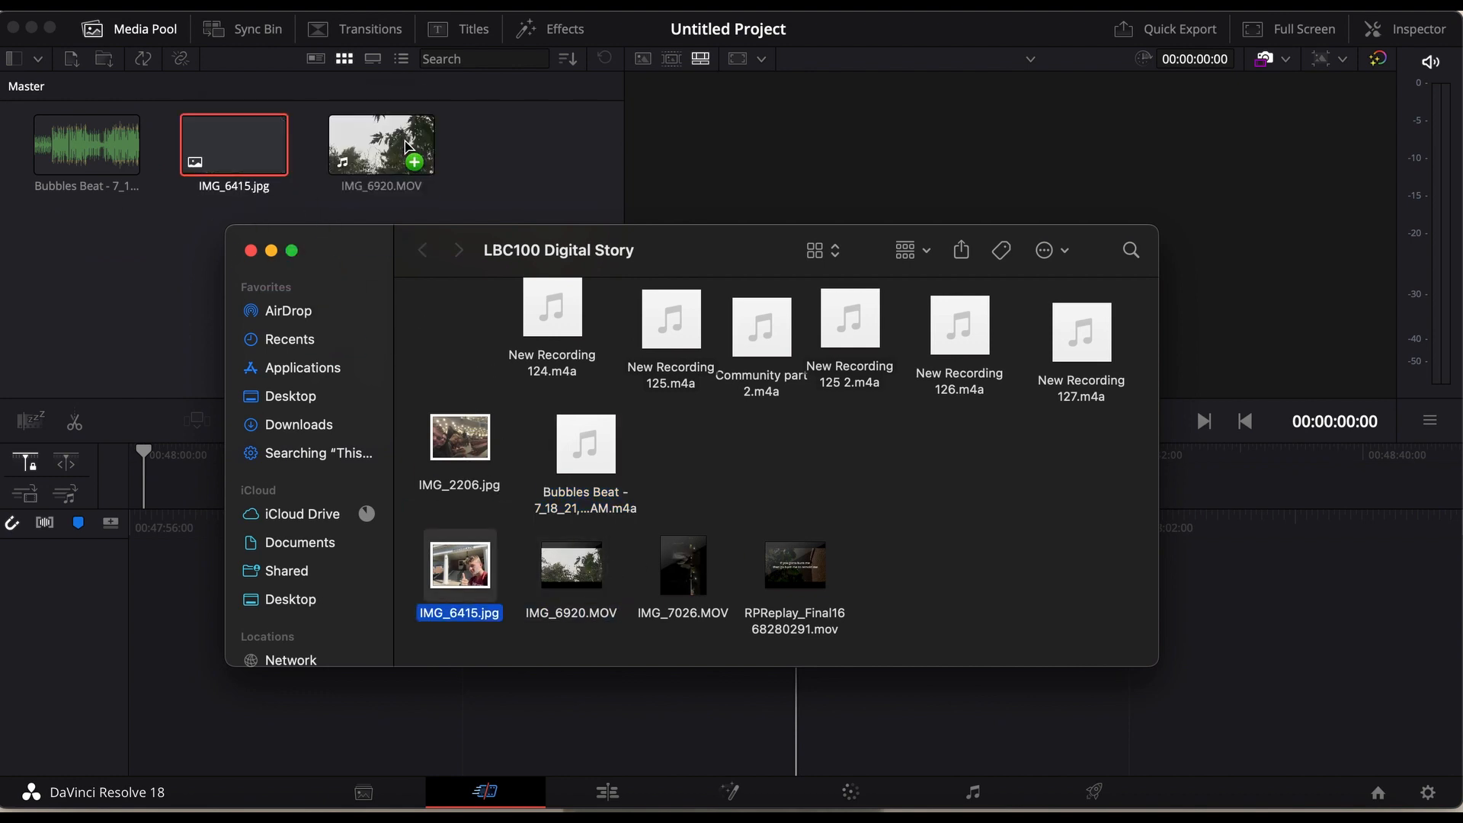
click(273, 251)
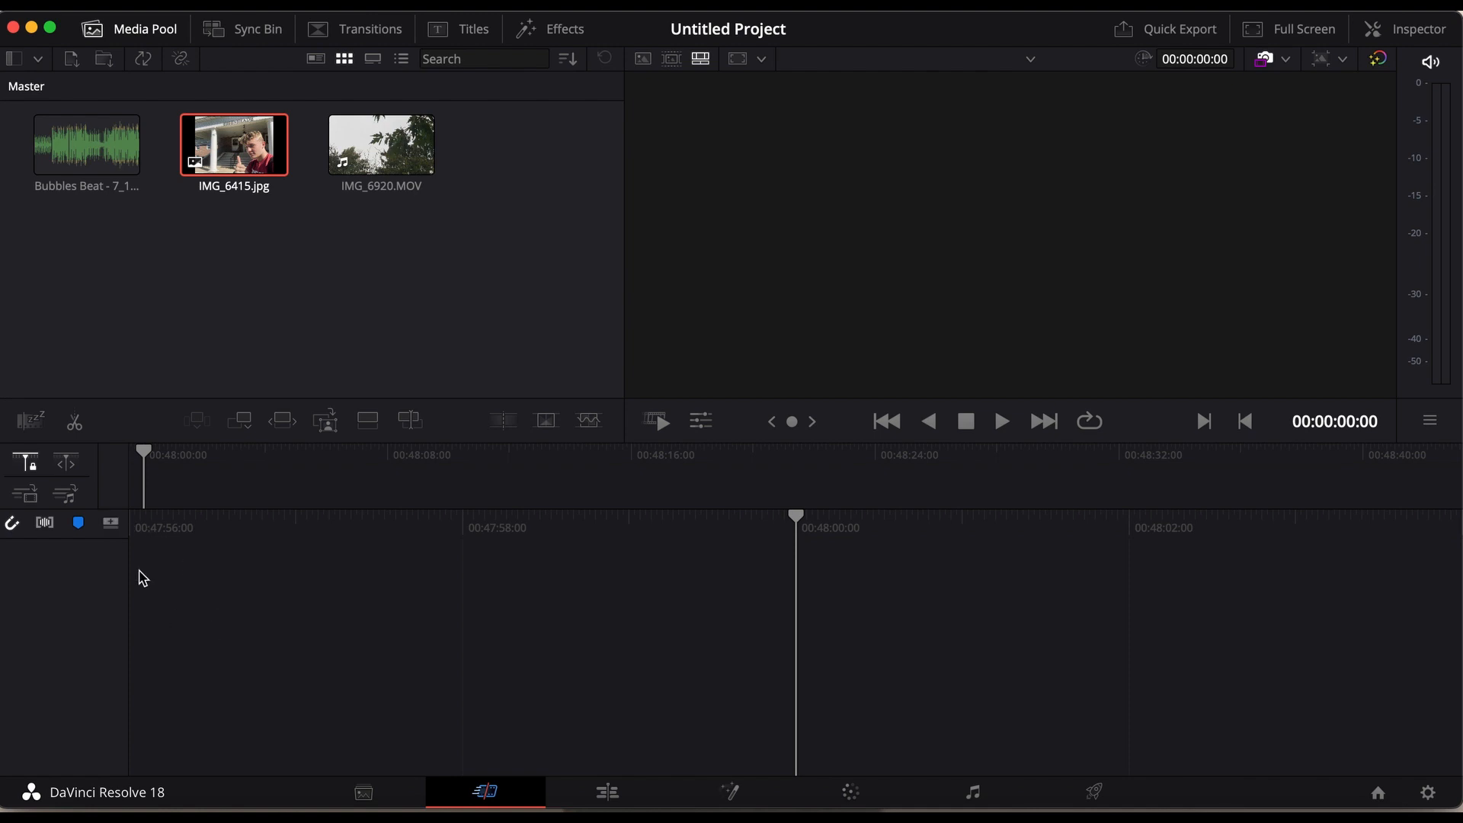
Start a timeline with IMG_6920.MOV and add a second track above it.
drag(390, 146, 304, 633)
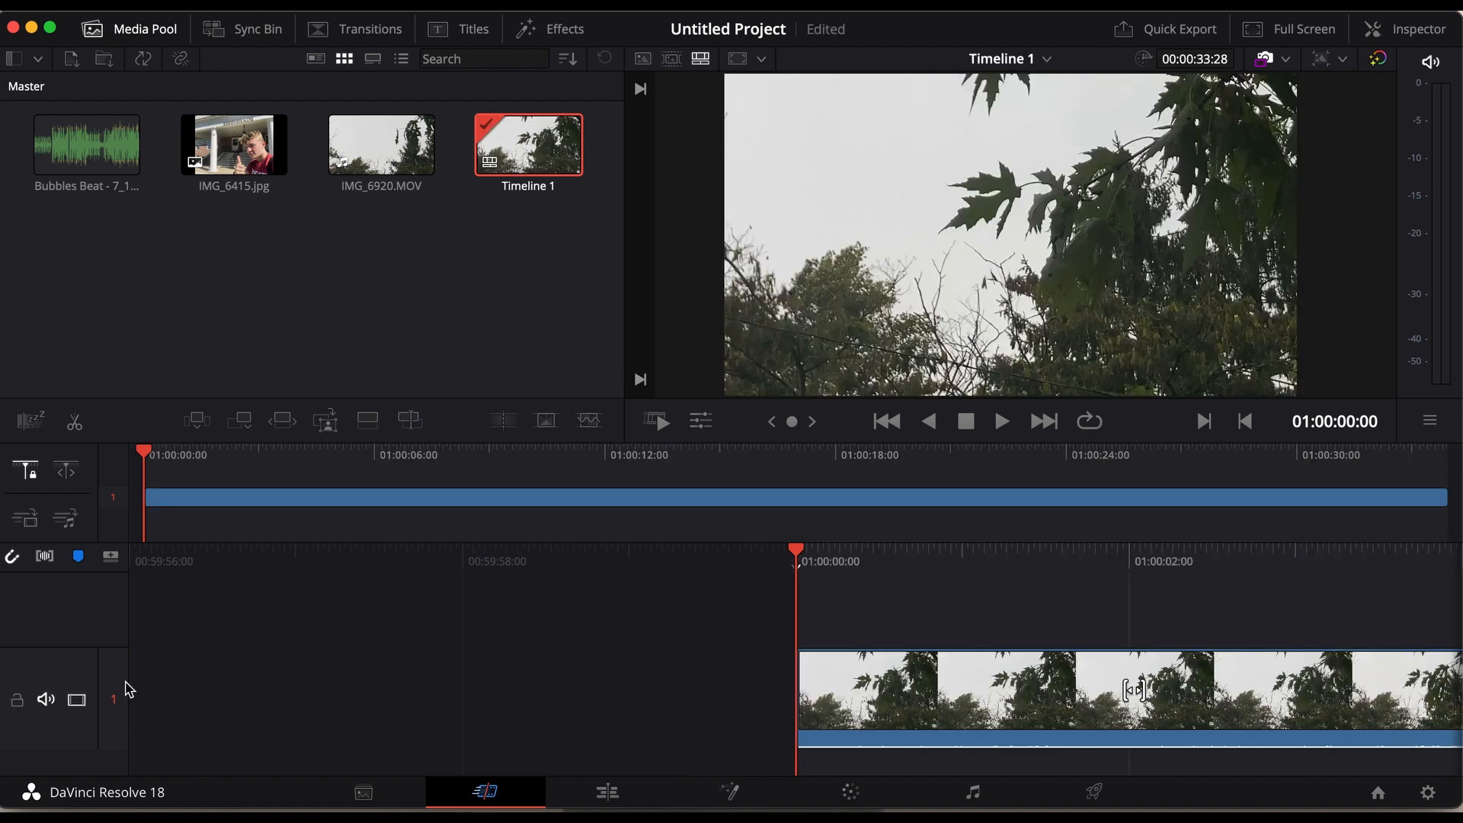
click(111, 559)
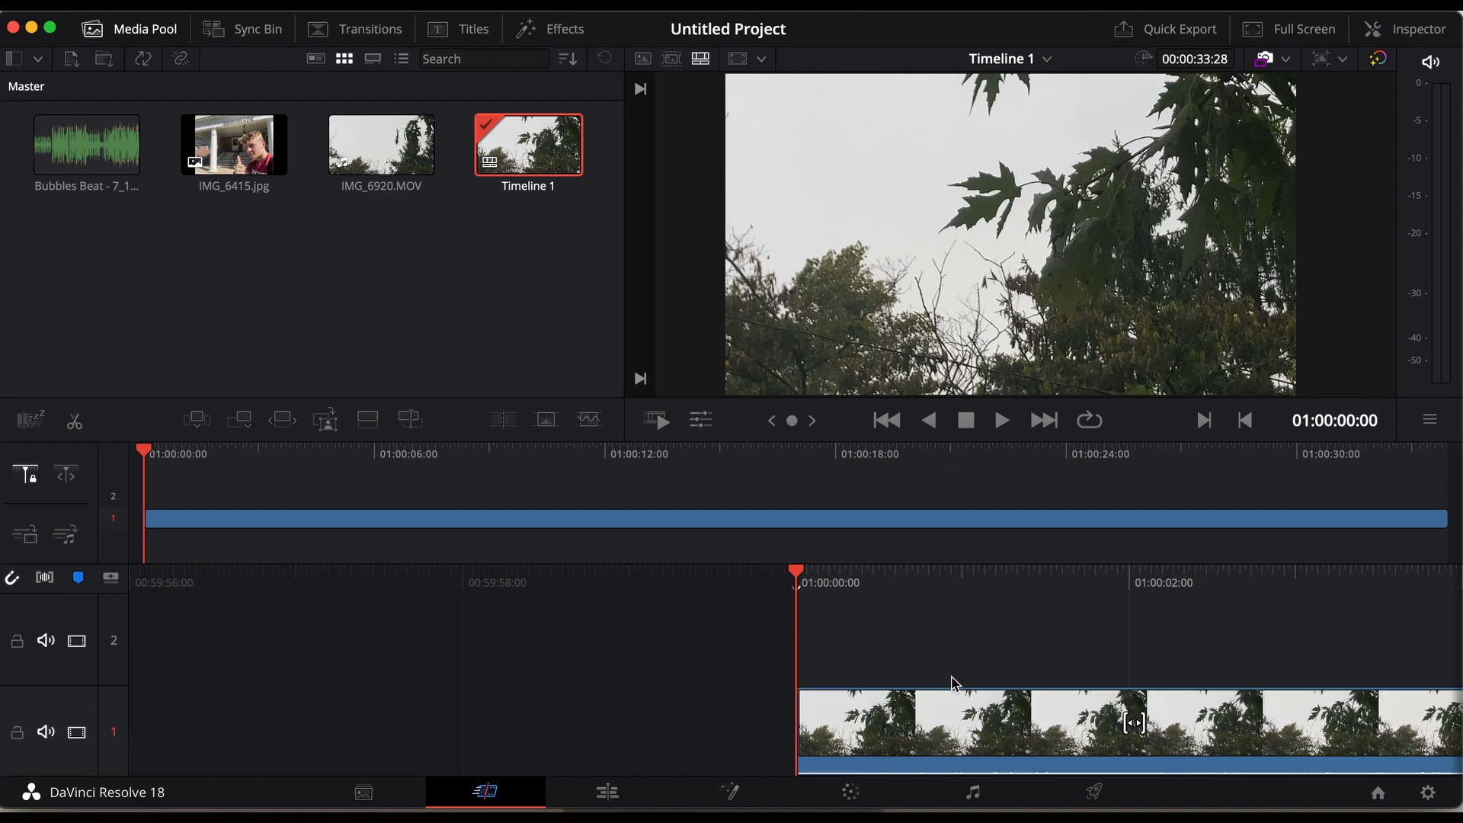
Play the opening of the timeline and mute the audio of track 1.
key(space)
key(space)
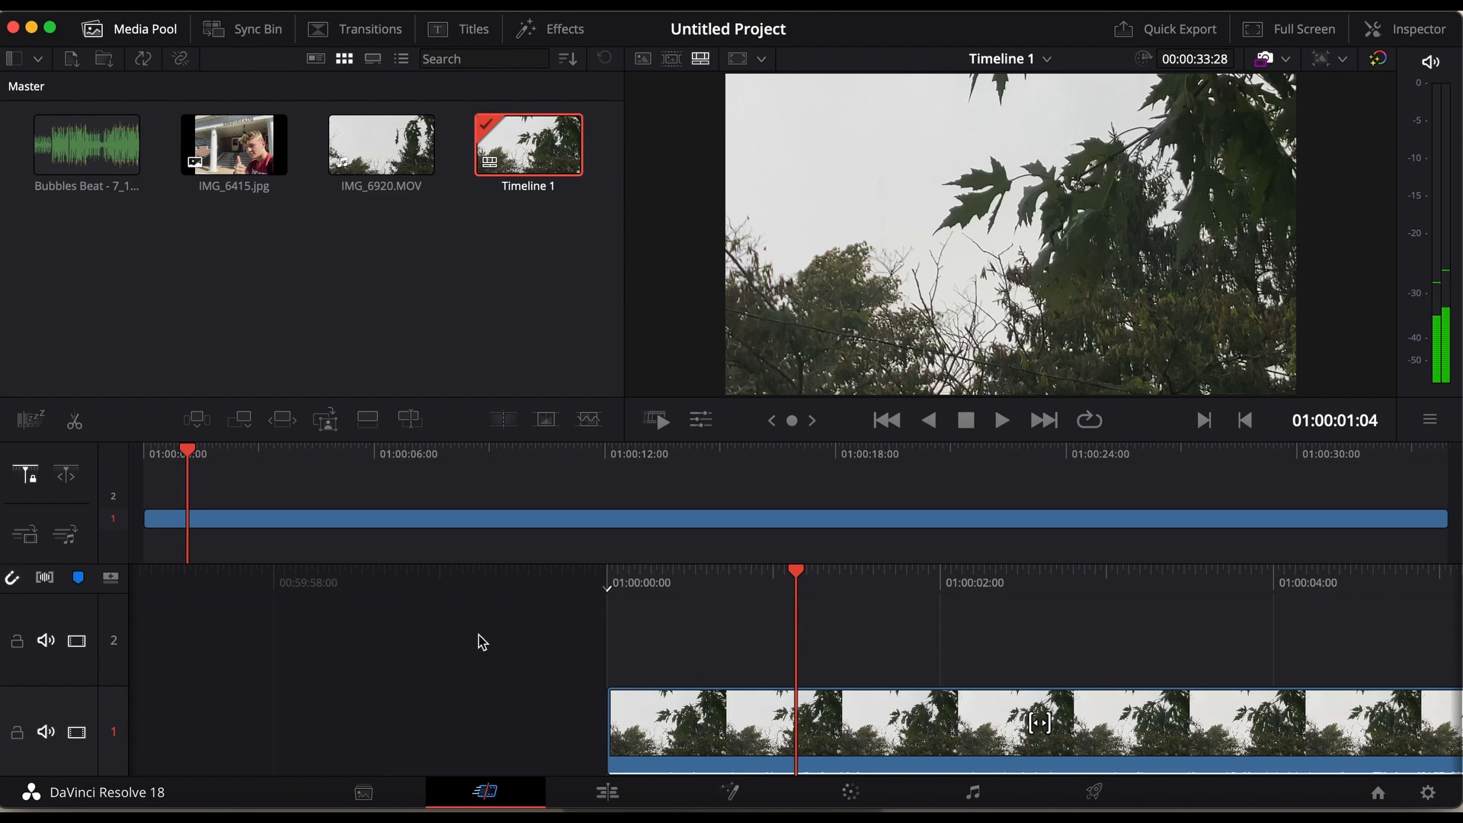
click(45, 731)
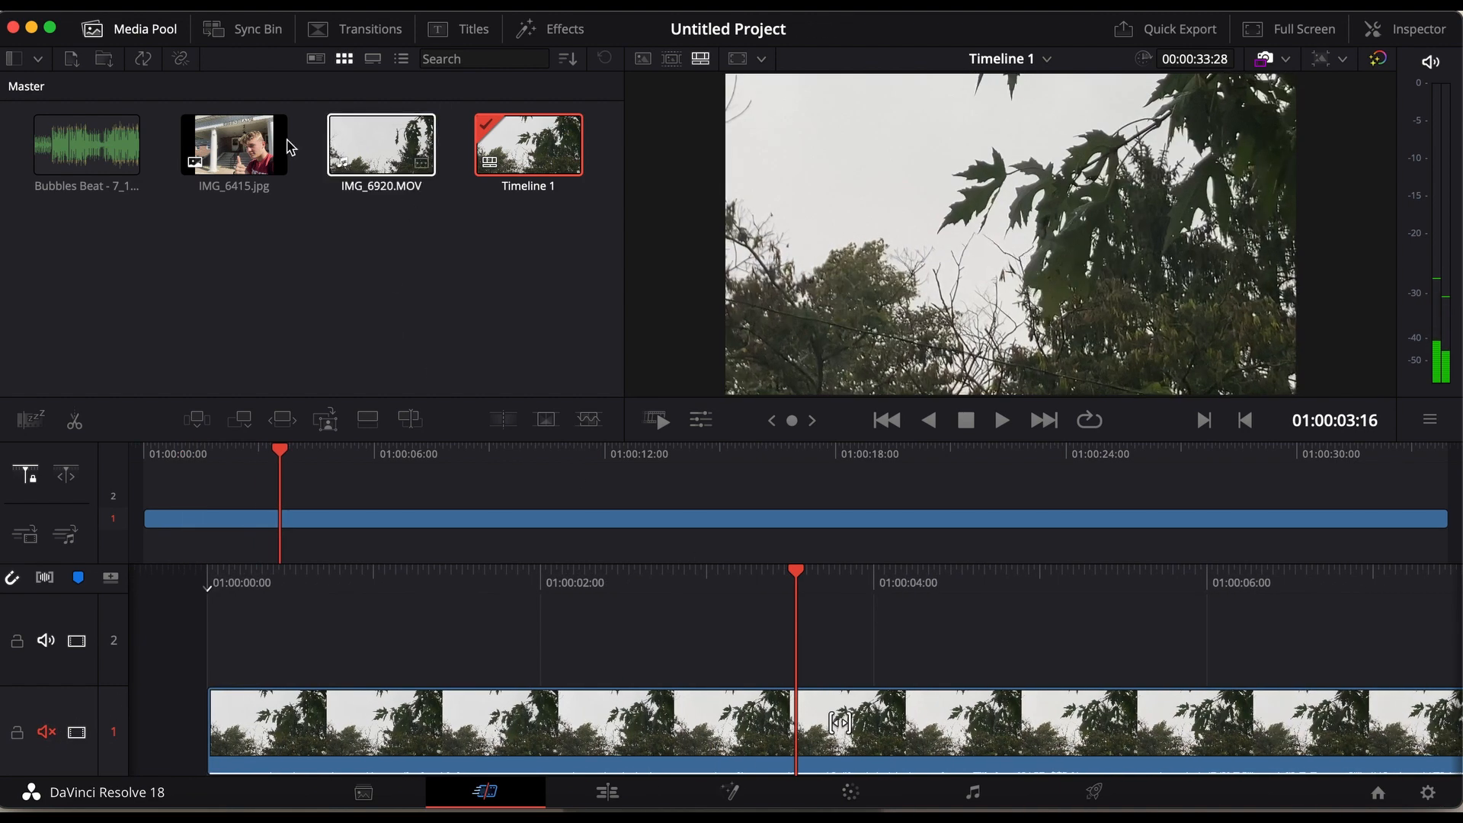
Try placing IMG_6415.jpg on track 2 above the video, starting at about 01:00:05:00.
drag(236, 144, 1162, 677)
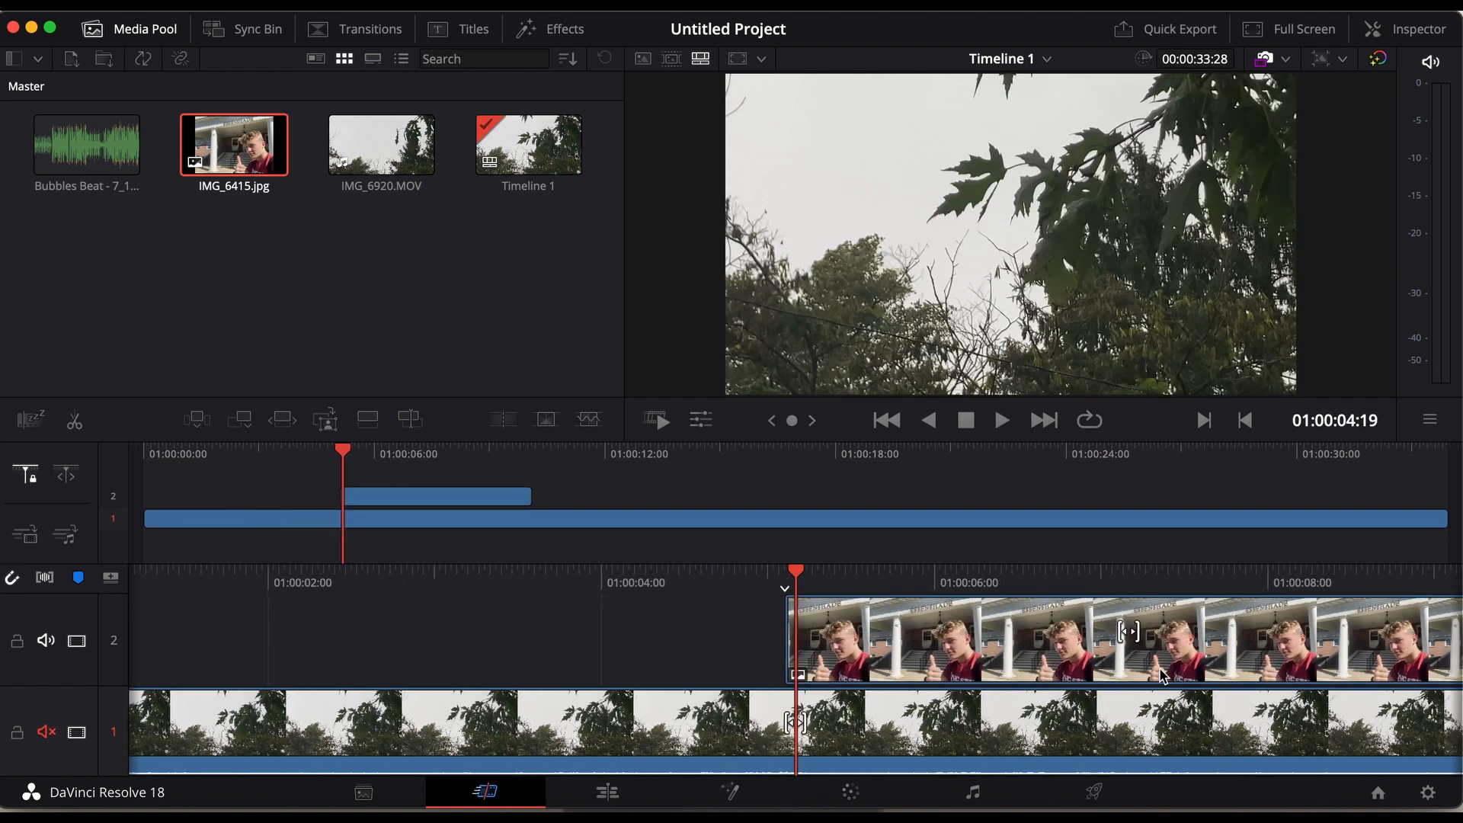
scroll(1161, 675, right, 7)
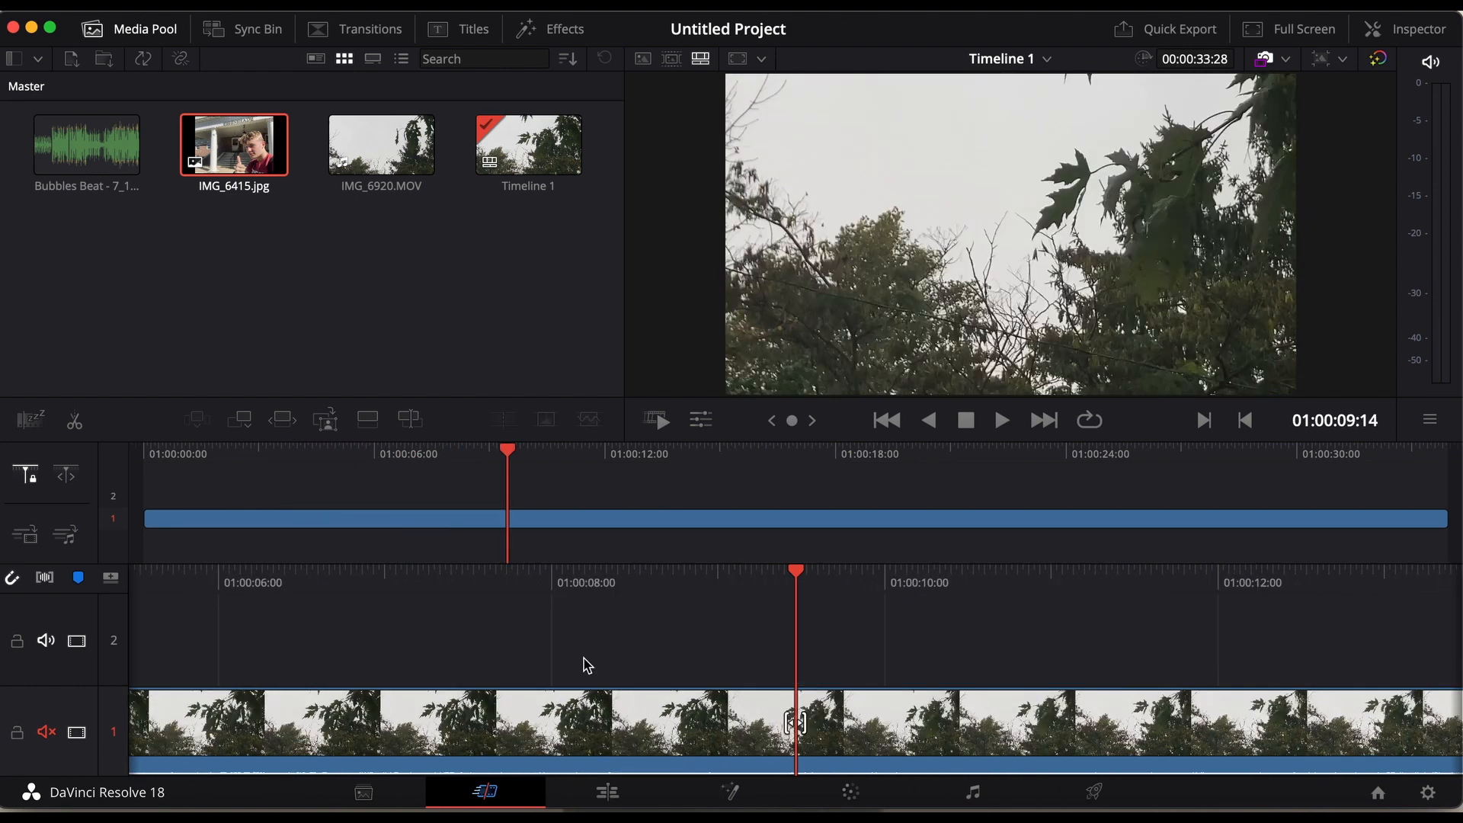
Transform the tree clip: zoom 0.975, position X -4.4 and Y -13.1, rotation -0.200, pitch 0.005.
click(697, 424)
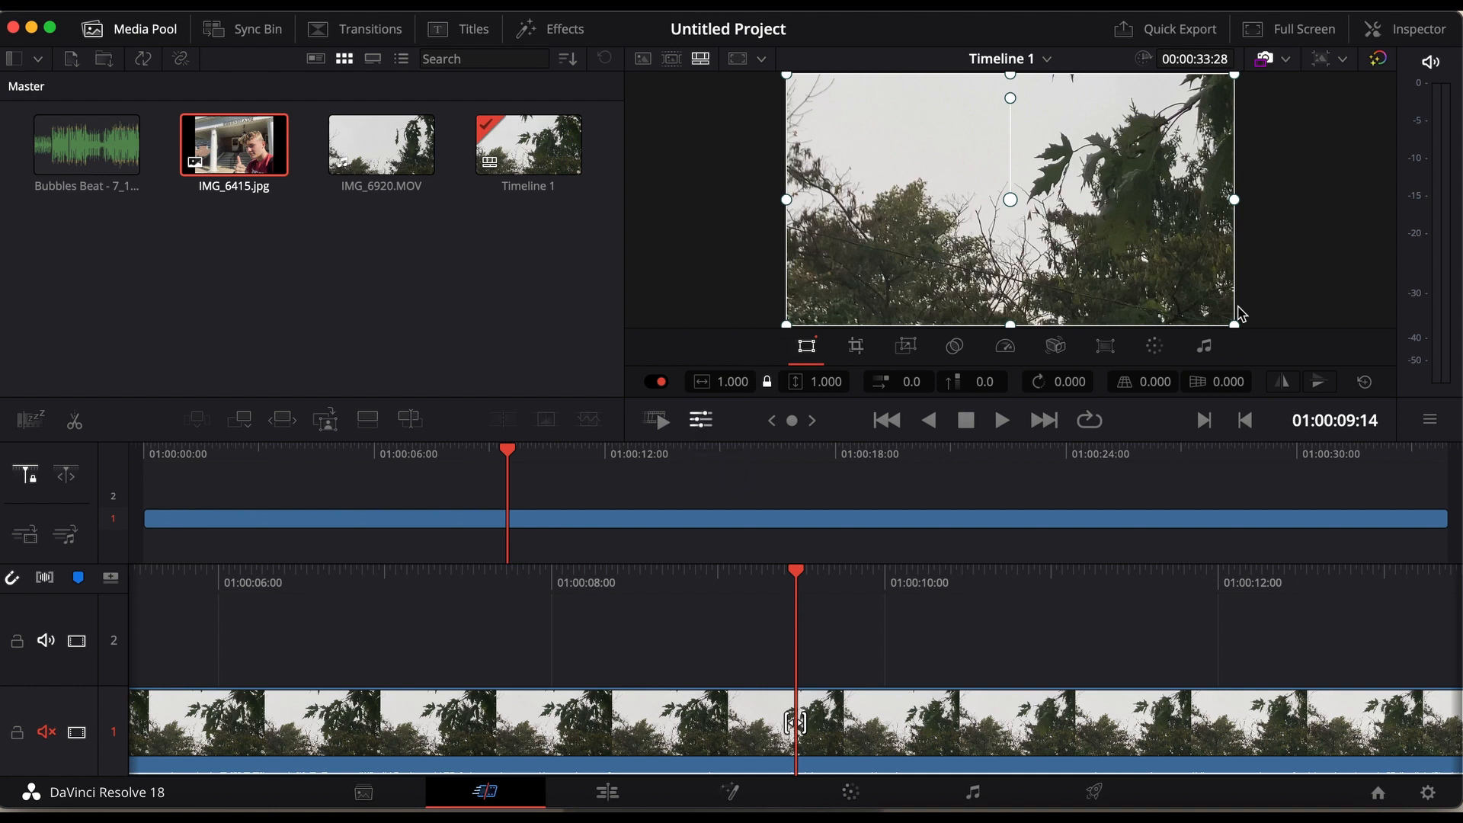
mouse_move(1235, 326)
mouse_down()
mouse_move(1291, 342)
mouse_move(1228, 323)
mouse_up()
mouse_move(1010, 200)
mouse_down()
mouse_move(925, 200)
mouse_move(975, 176)
mouse_move(1007, 210)
mouse_up()
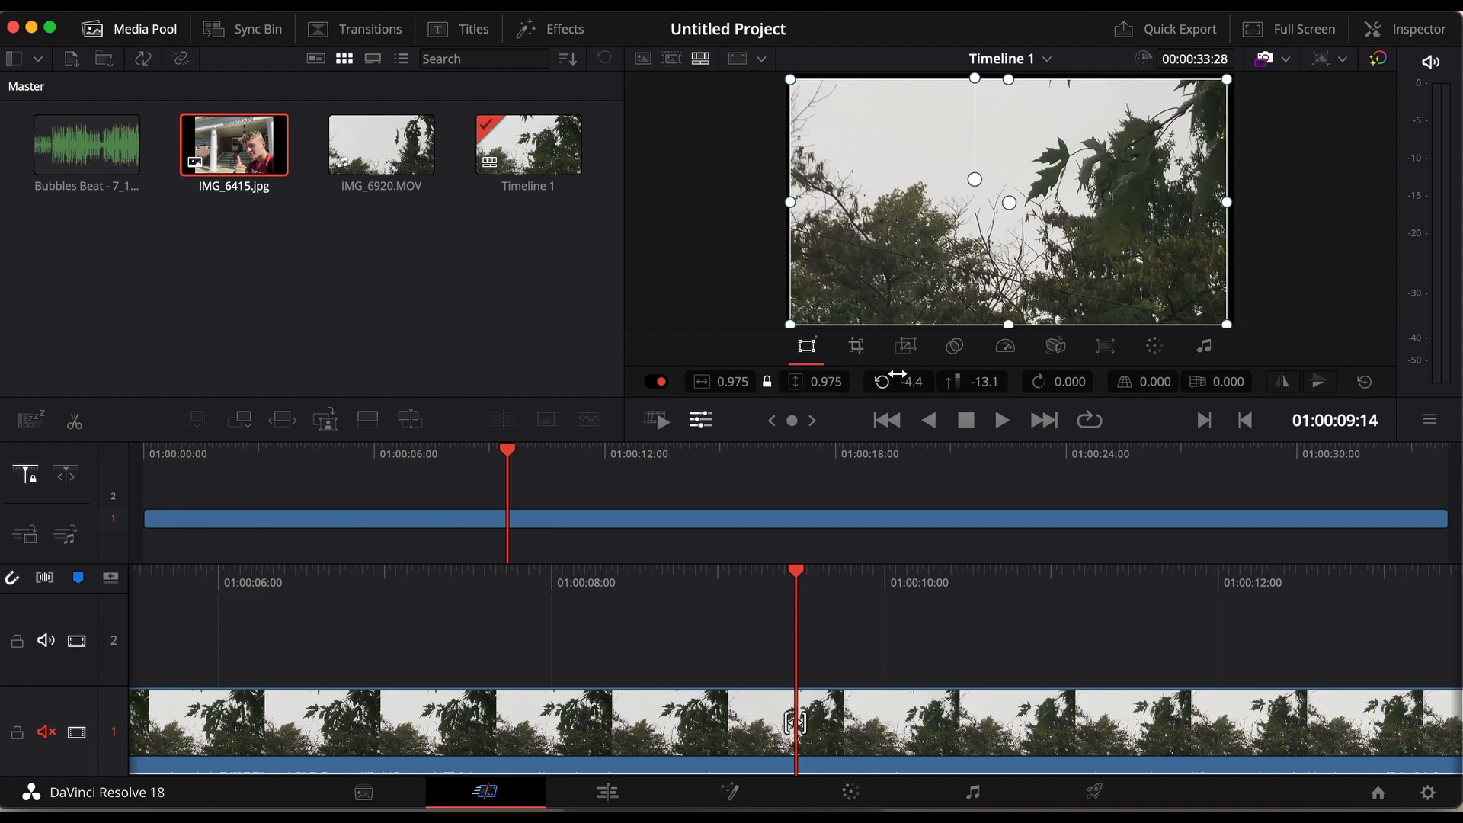
mouse_move(1051, 390)
mouse_down()
mouse_move(1129, 390)
mouse_move(1033, 381)
mouse_move(1050, 381)
mouse_up()
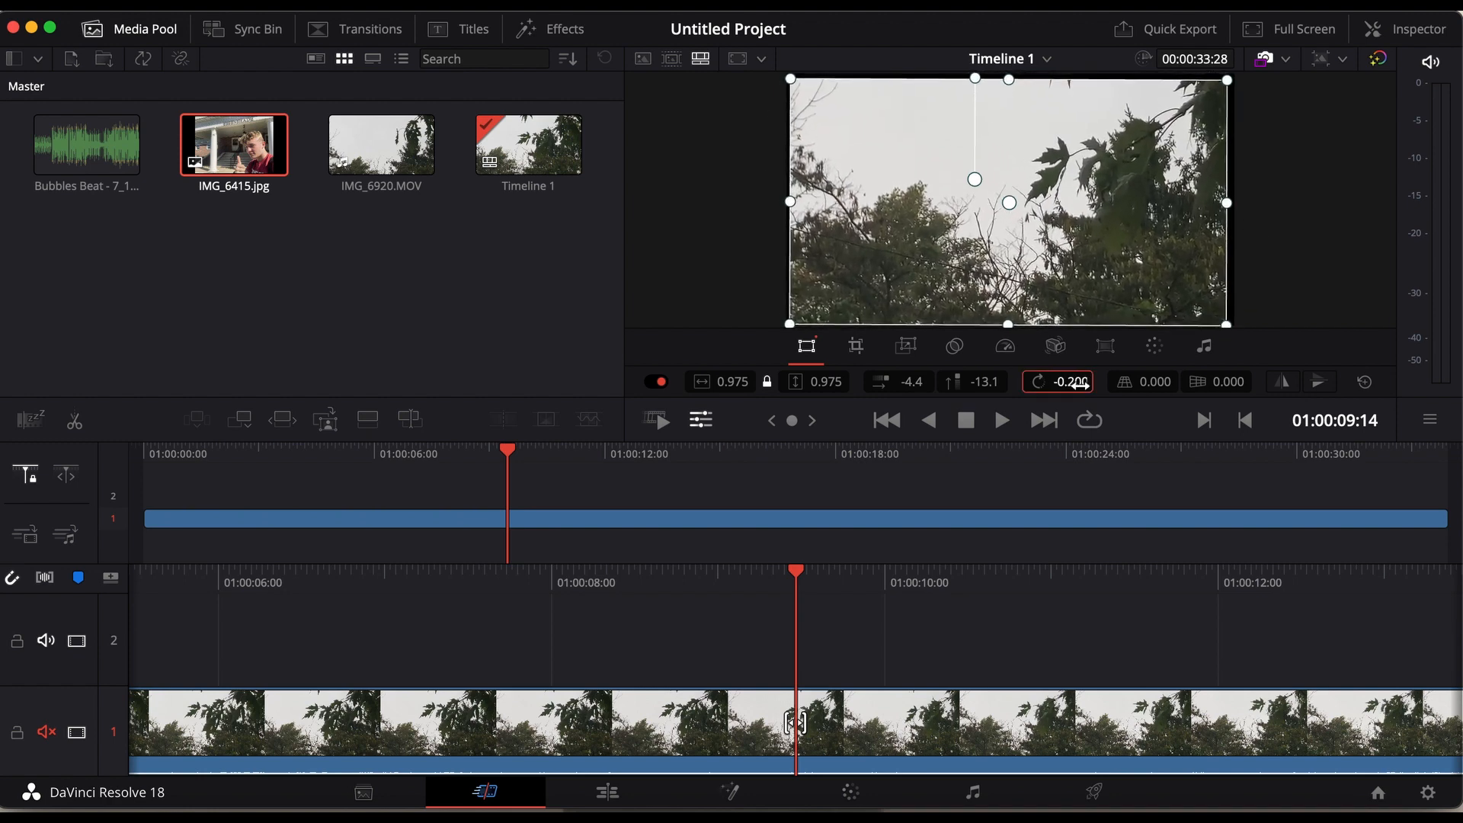
mouse_move(1154, 385)
mouse_down()
mouse_move(1059, 385)
mouse_move(1155, 384)
mouse_up()
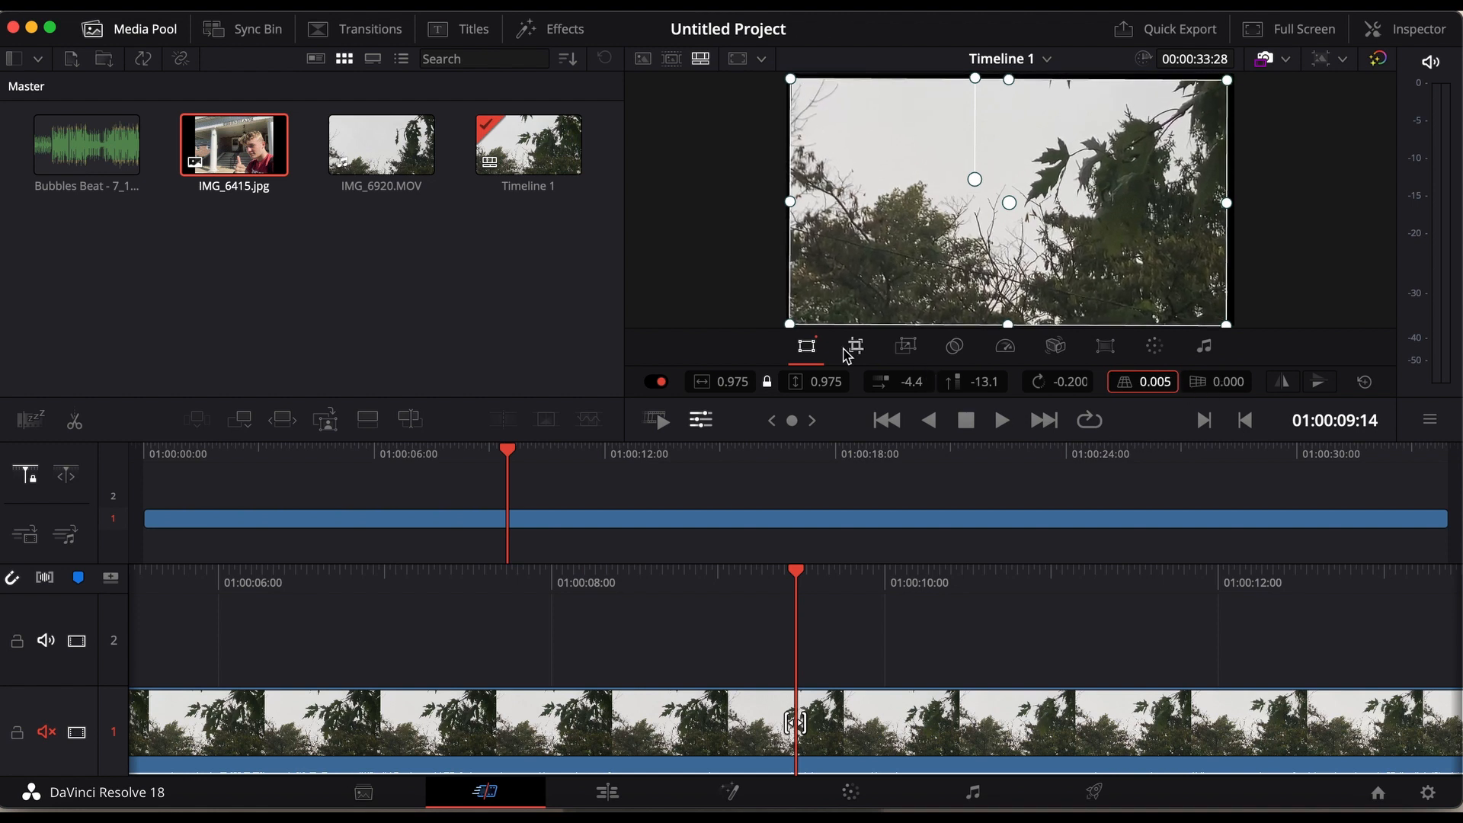
Crop the tree clip with a left crop of 1.000 and a softness of 22.800.
click(857, 348)
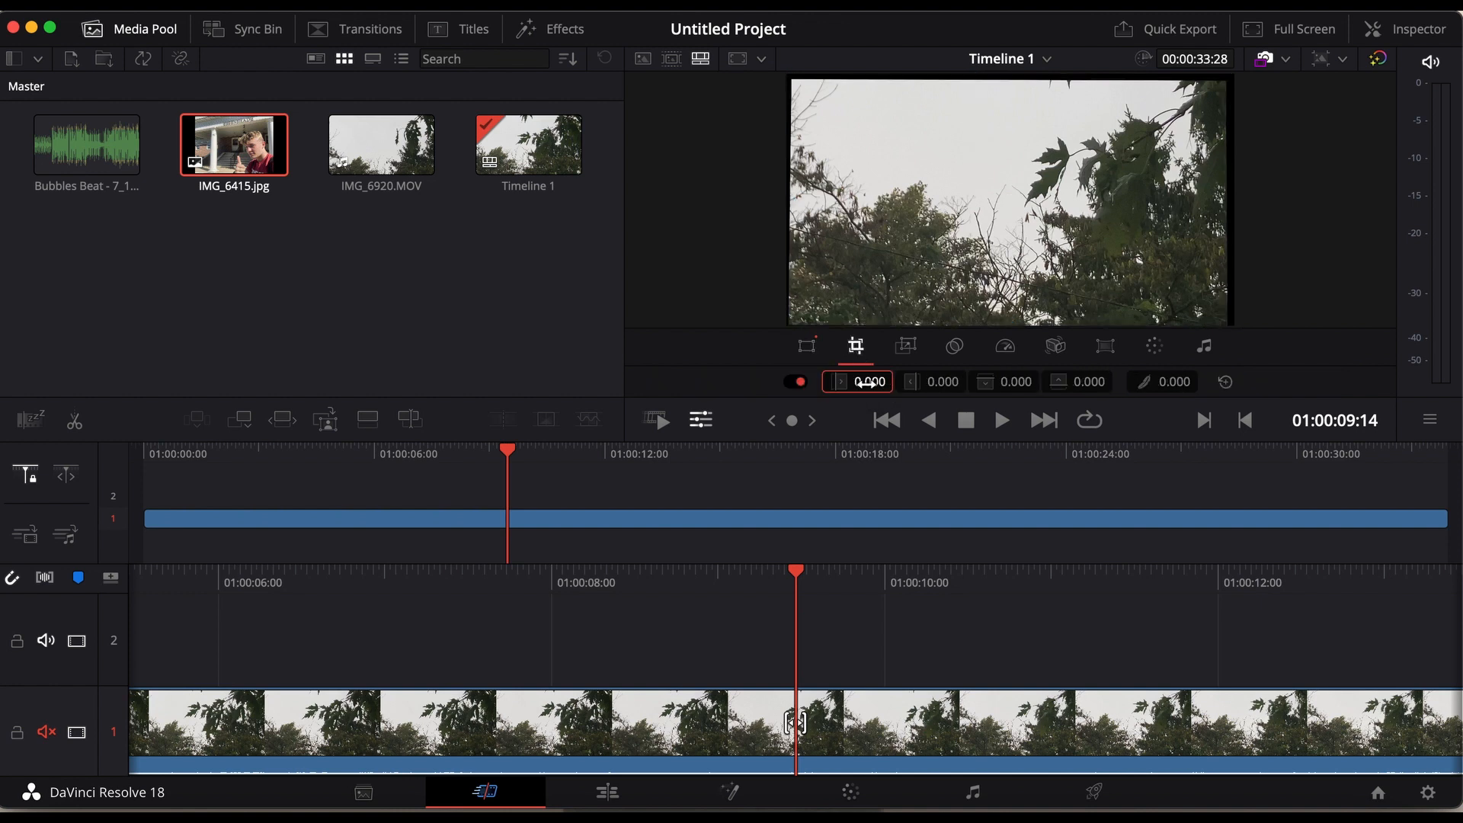
drag(867, 383, 982, 382)
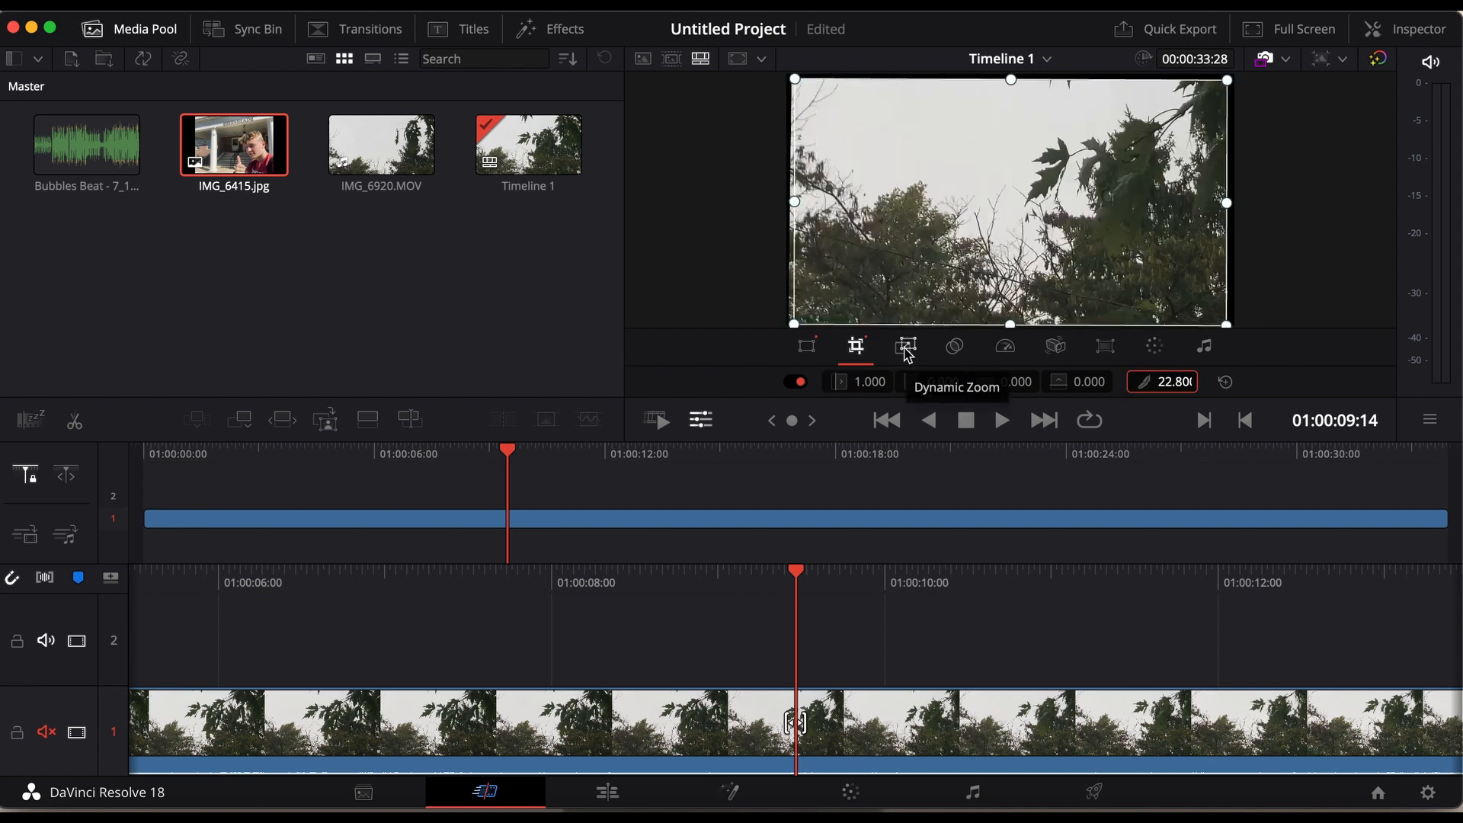
Try Dynamic Zoom on the tree clip, with a small green frame over the upper-right leaves and a reduced red frame toward the lower left.
click(907, 350)
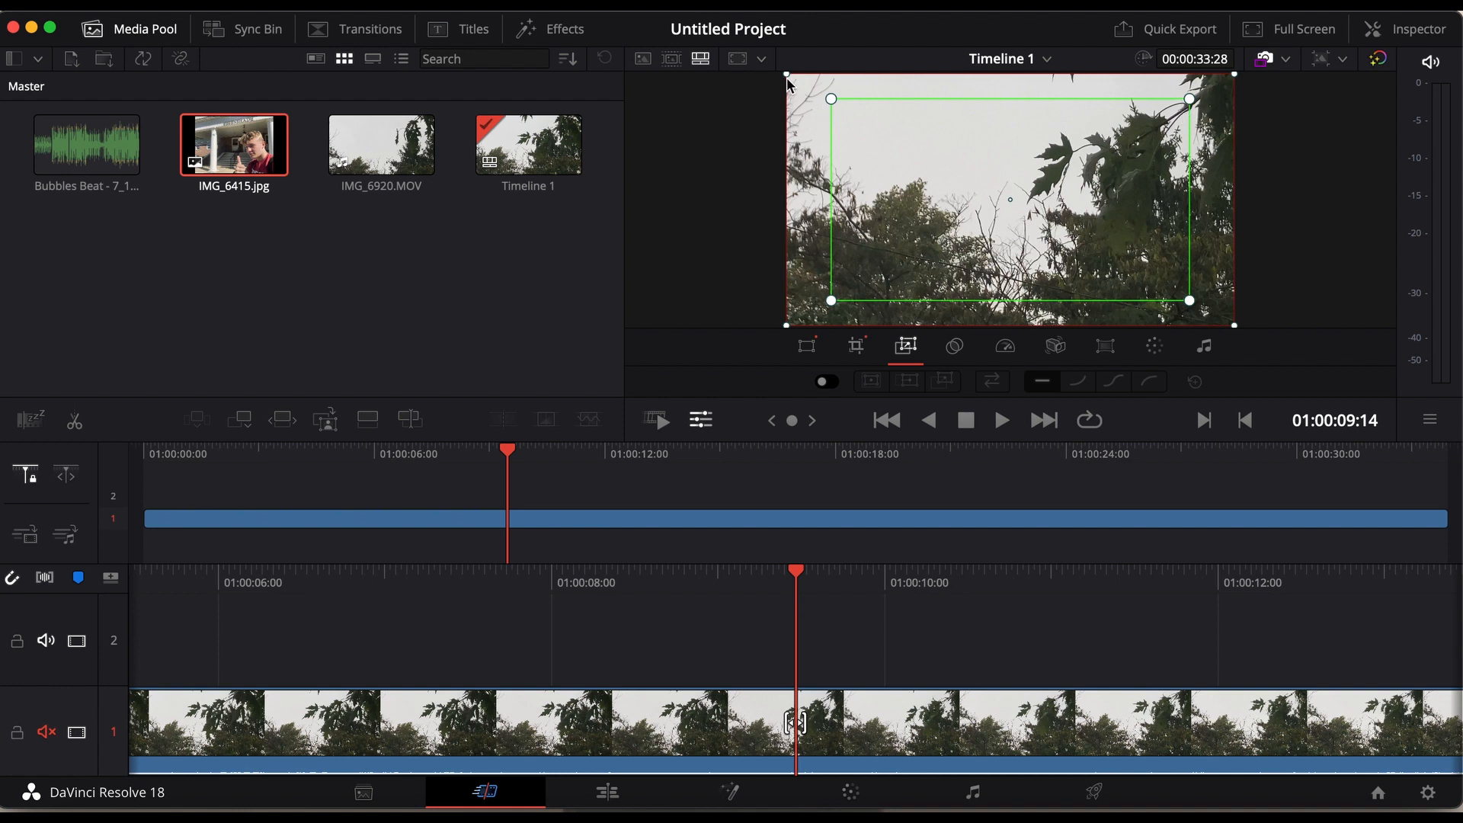
drag(831, 99, 902, 140)
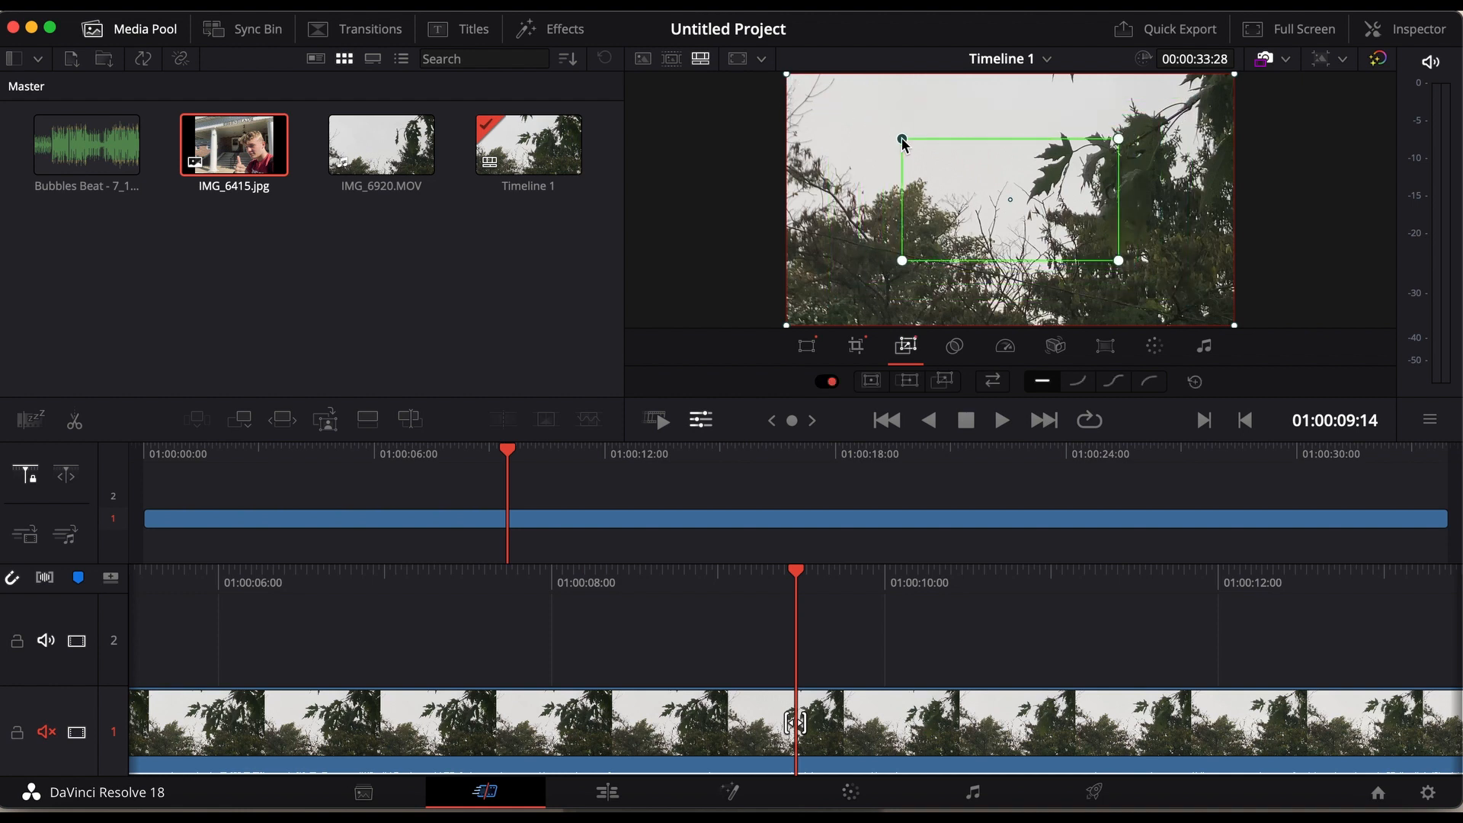
drag(971, 177, 1059, 140)
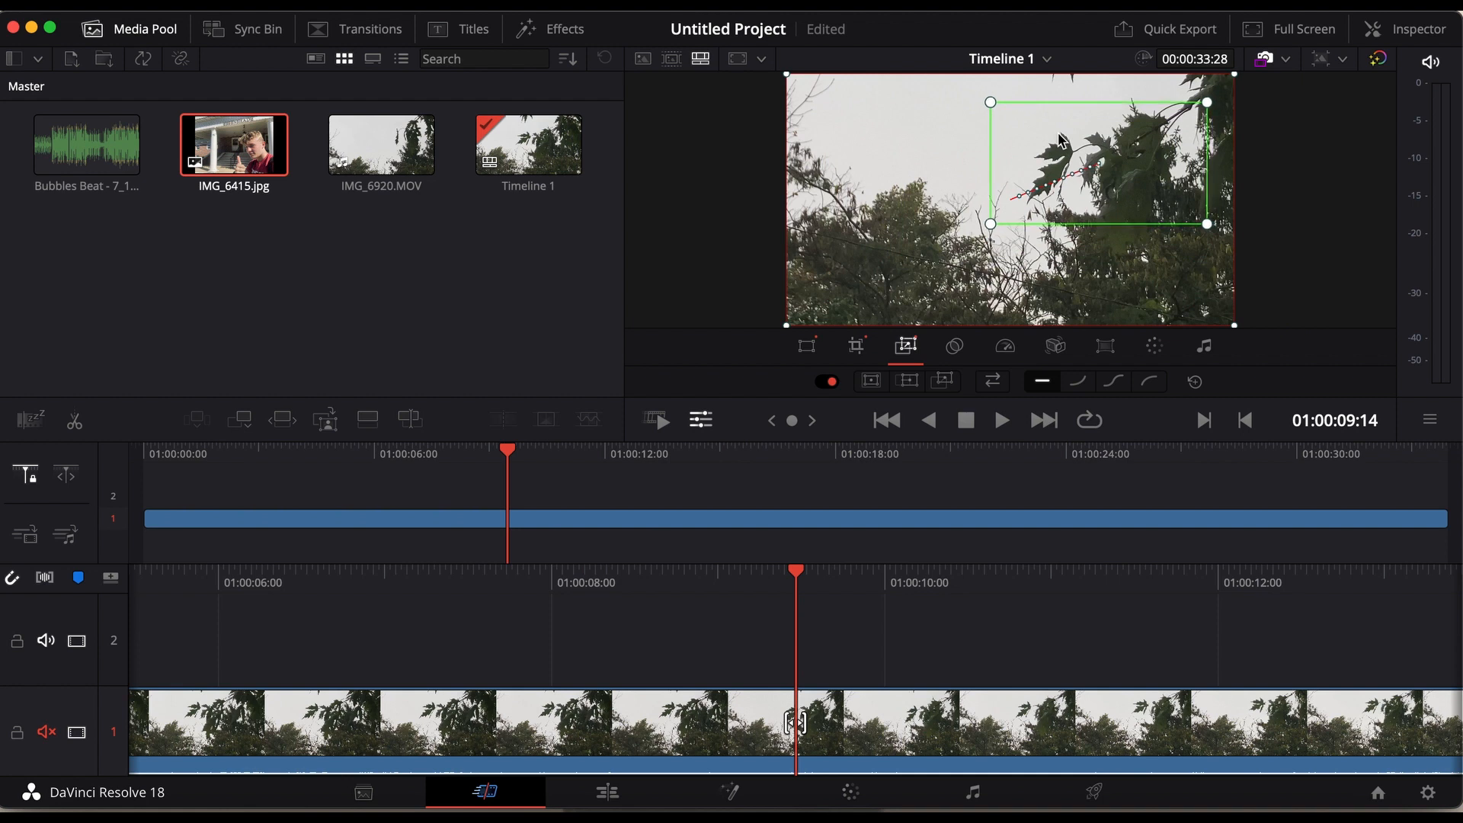
drag(787, 76, 844, 107)
drag(931, 147, 888, 175)
Play the timeline from near its beginning to preview the Dynamic Zoom.
scroll(974, 631, left, 10)
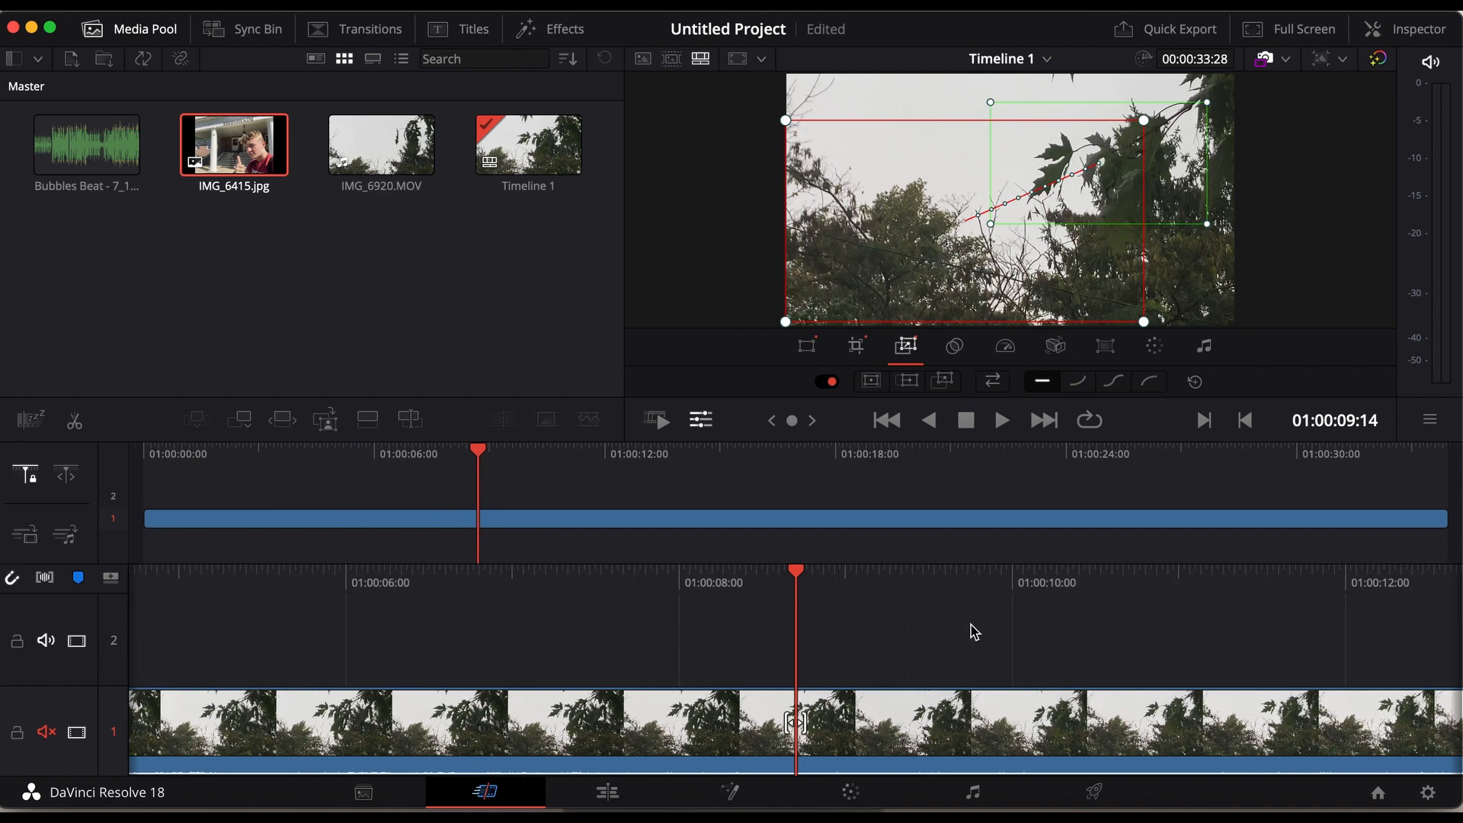
scroll(974, 631, right, 1)
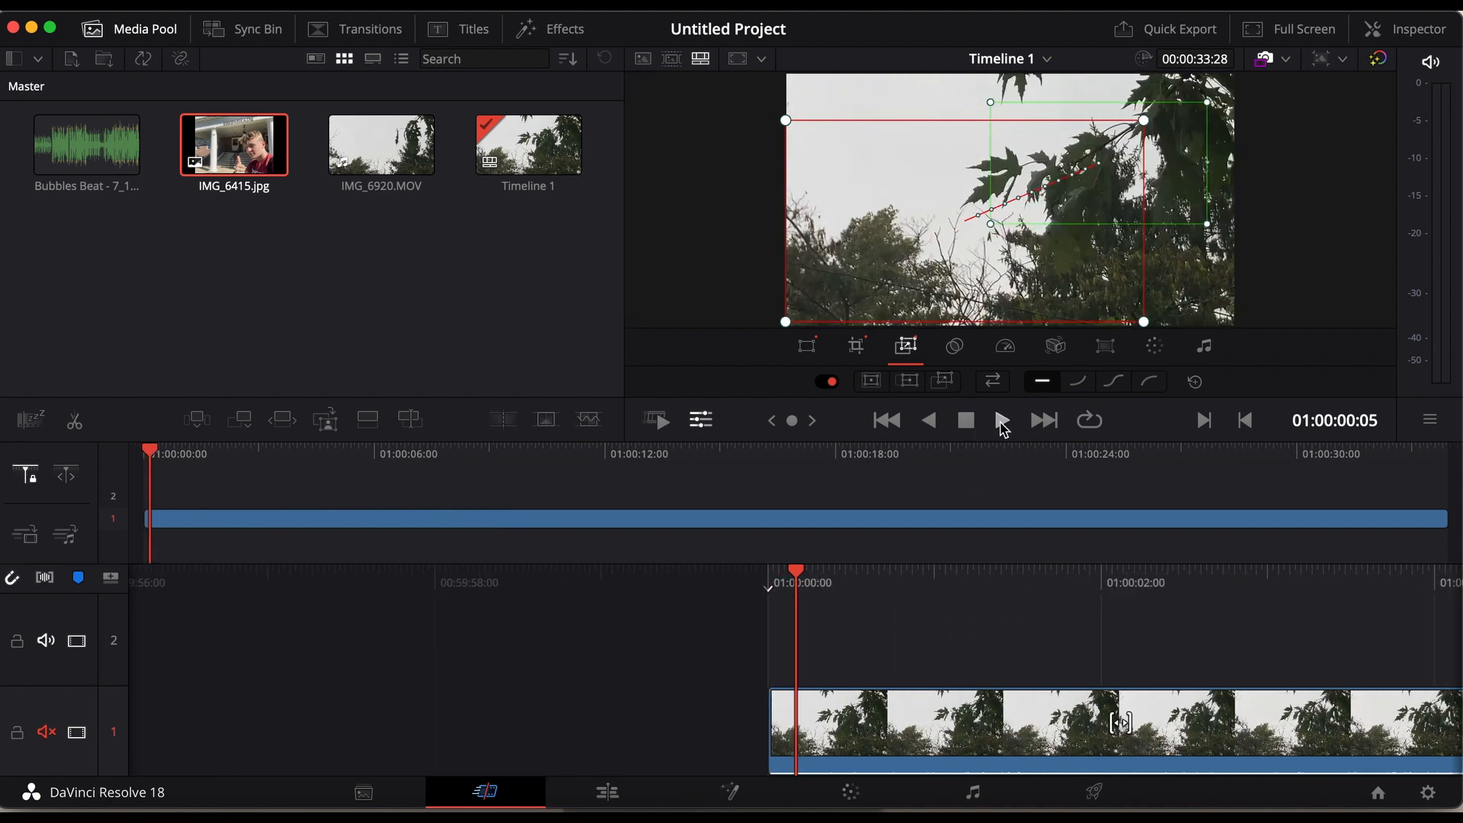
click(1001, 421)
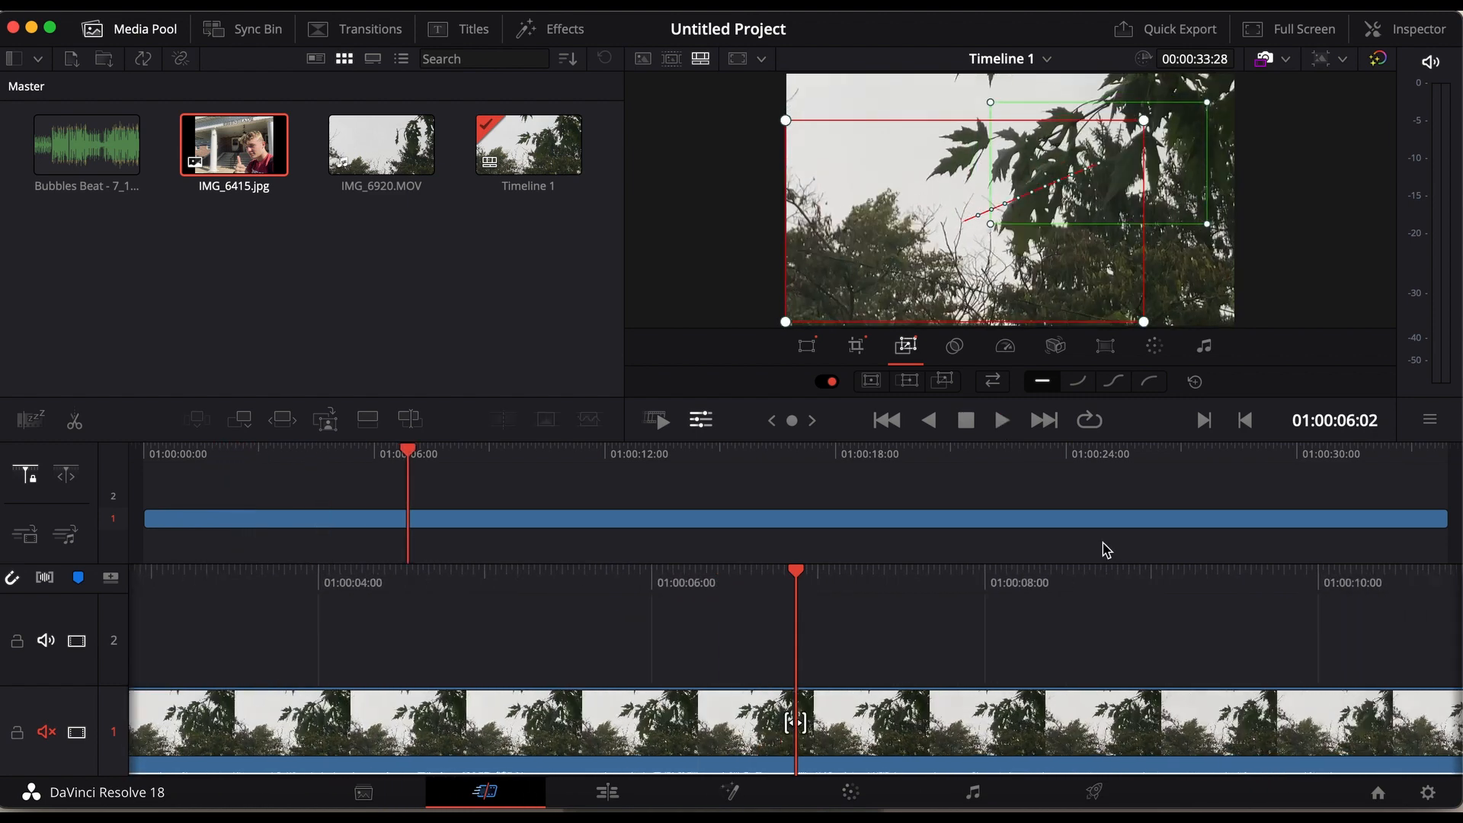
key(space)
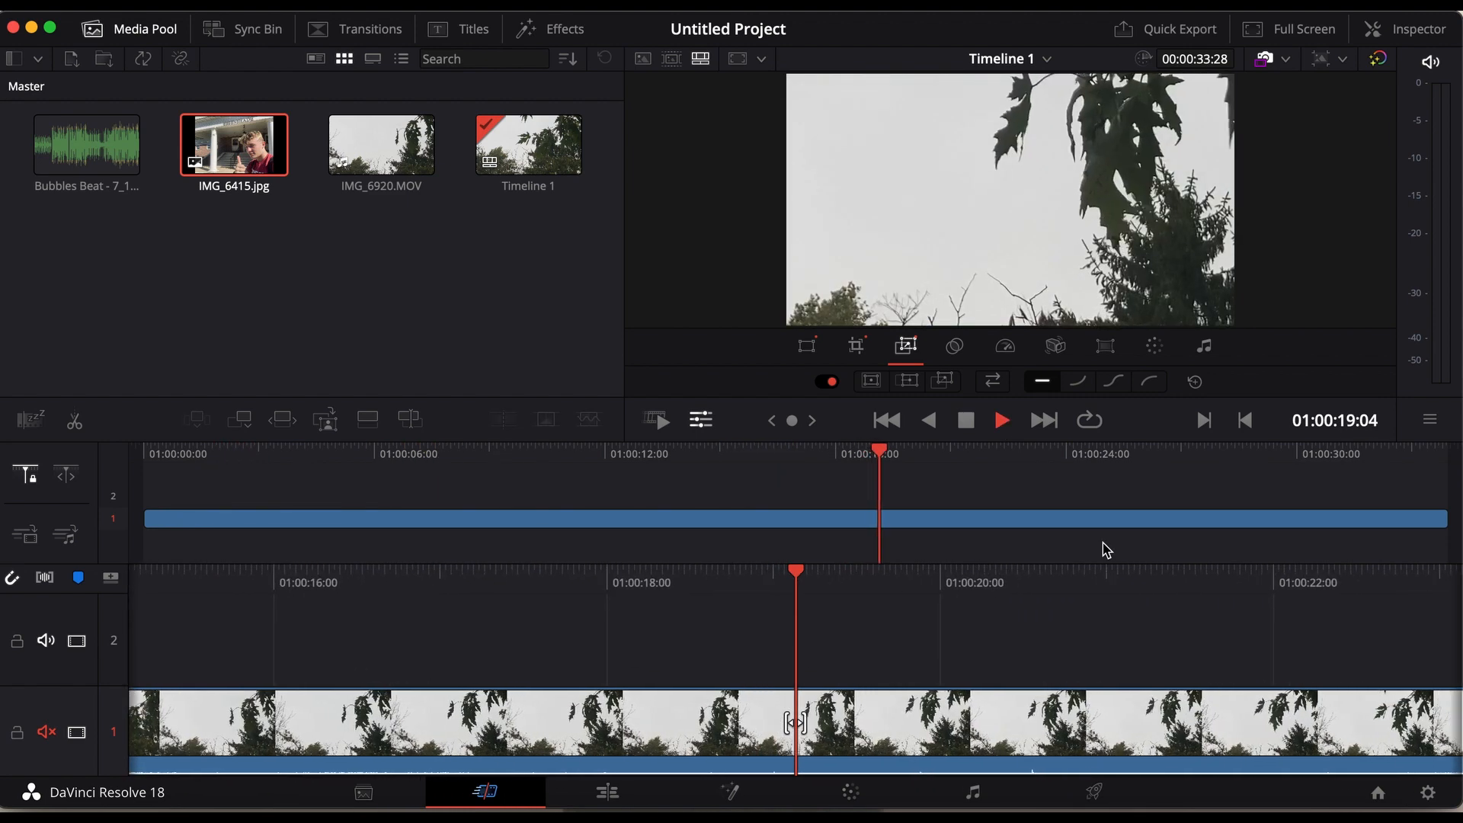
Slow the tree clip down to a speed of 0.62.
click(1007, 347)
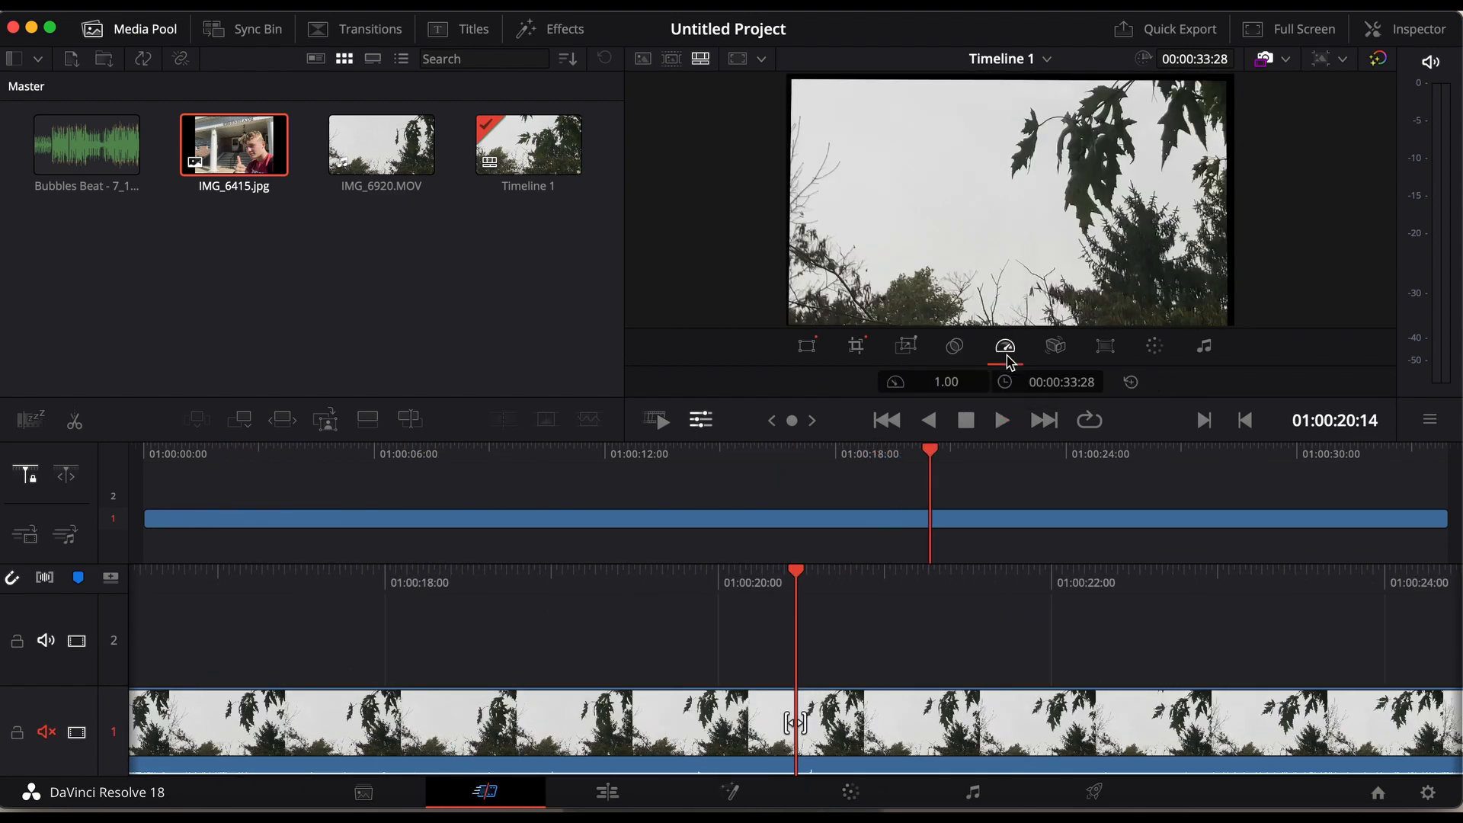
click(948, 383)
drag(949, 381, 992, 392)
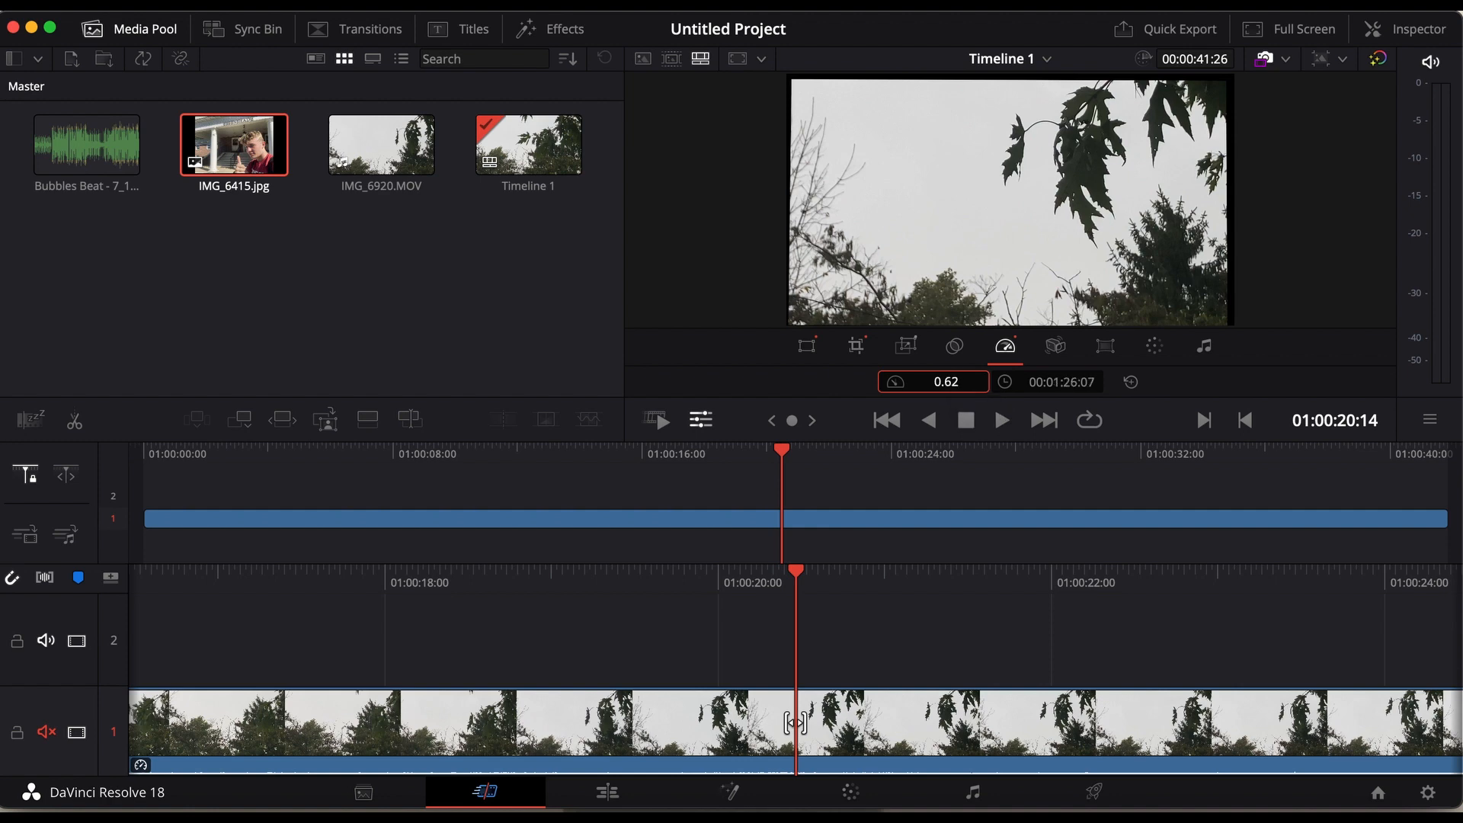
Stabilize the tree clip in Perspective mode and bring up its lens correction settings.
click(1057, 351)
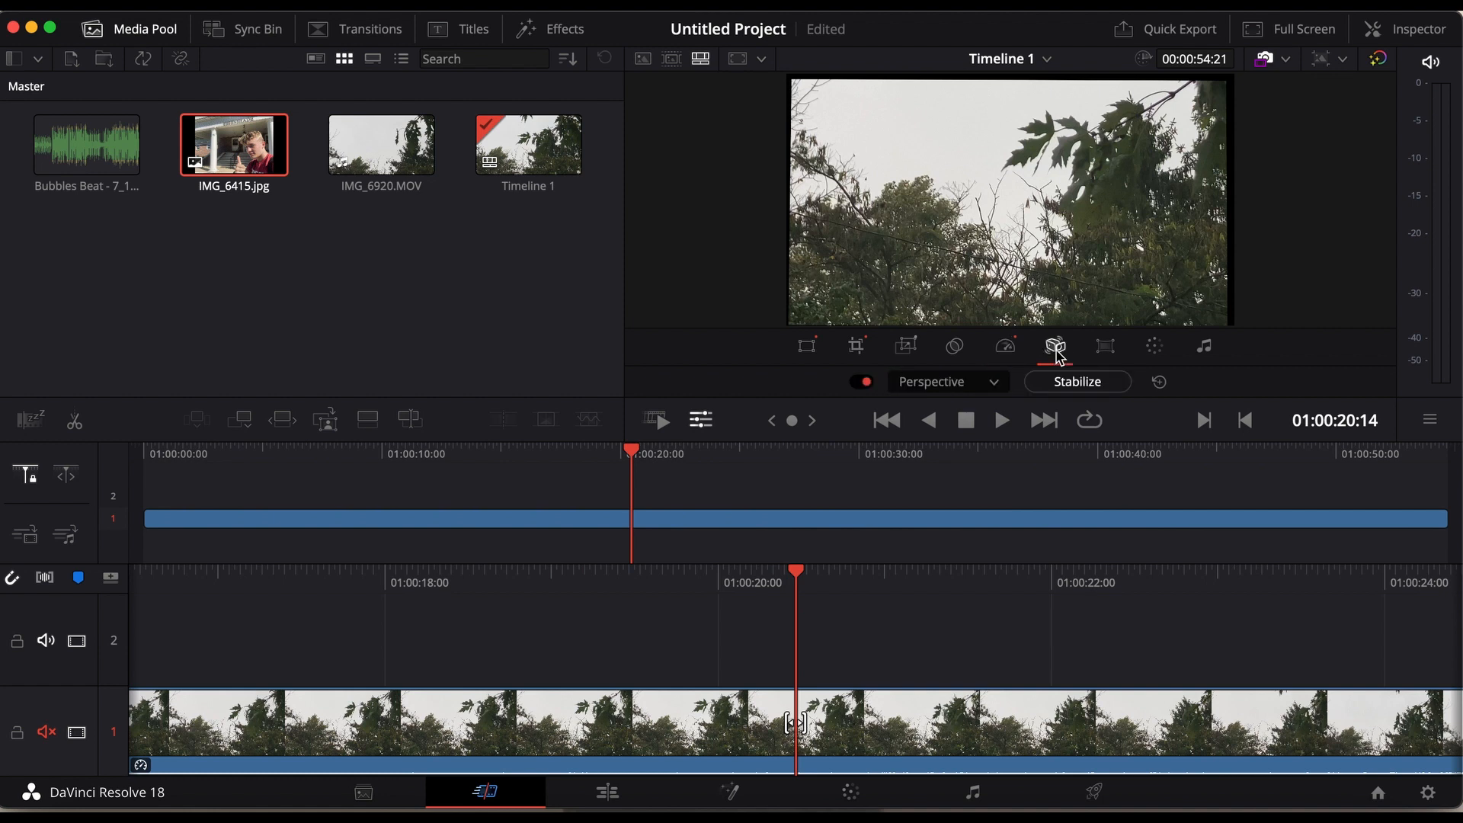
click(1077, 390)
click(1105, 347)
Try Auto Color on the tree clip, switch the color adjustment off, and bring up the clip's volume settings.
click(1154, 347)
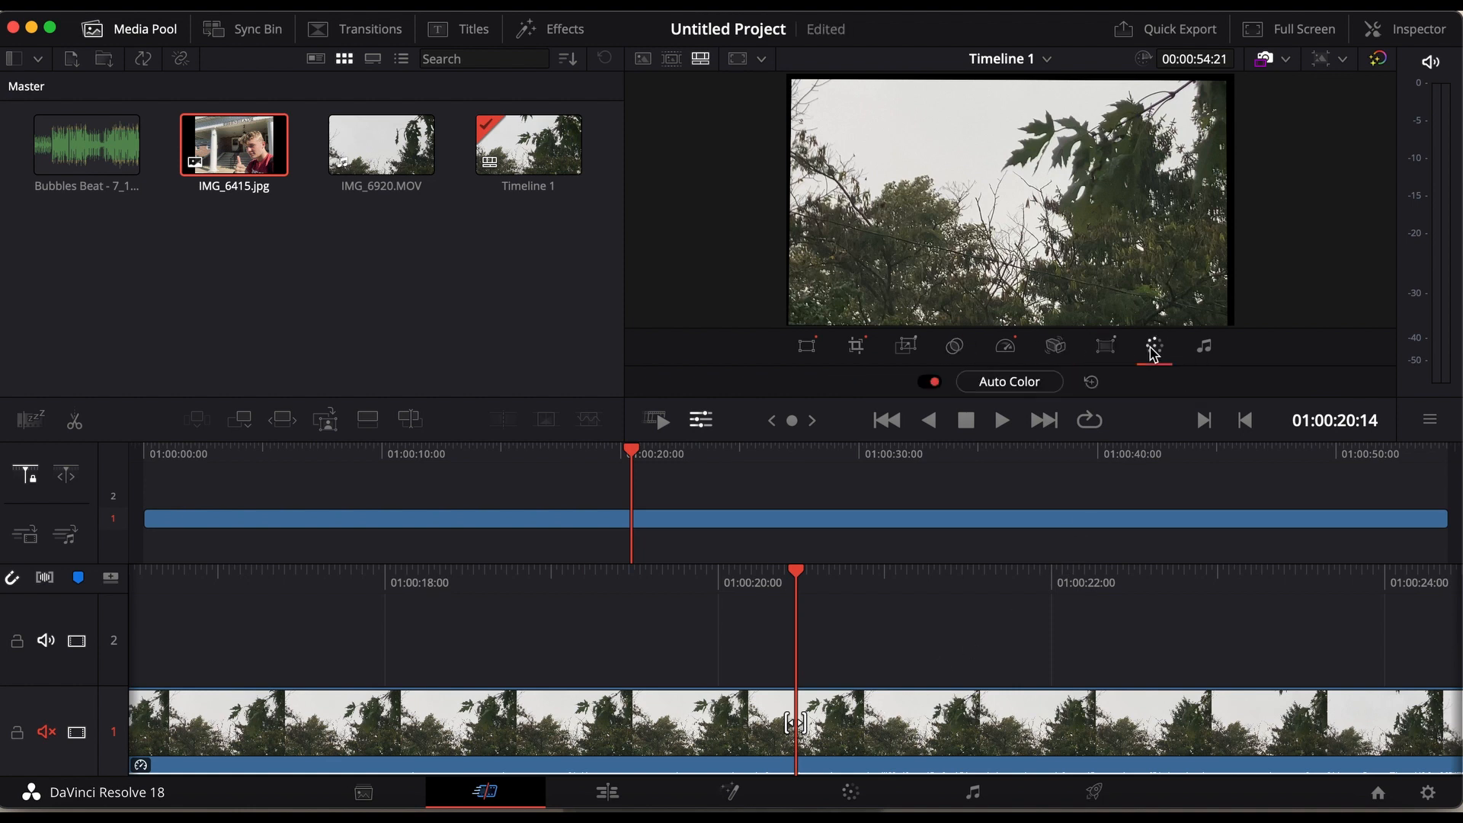
click(1050, 382)
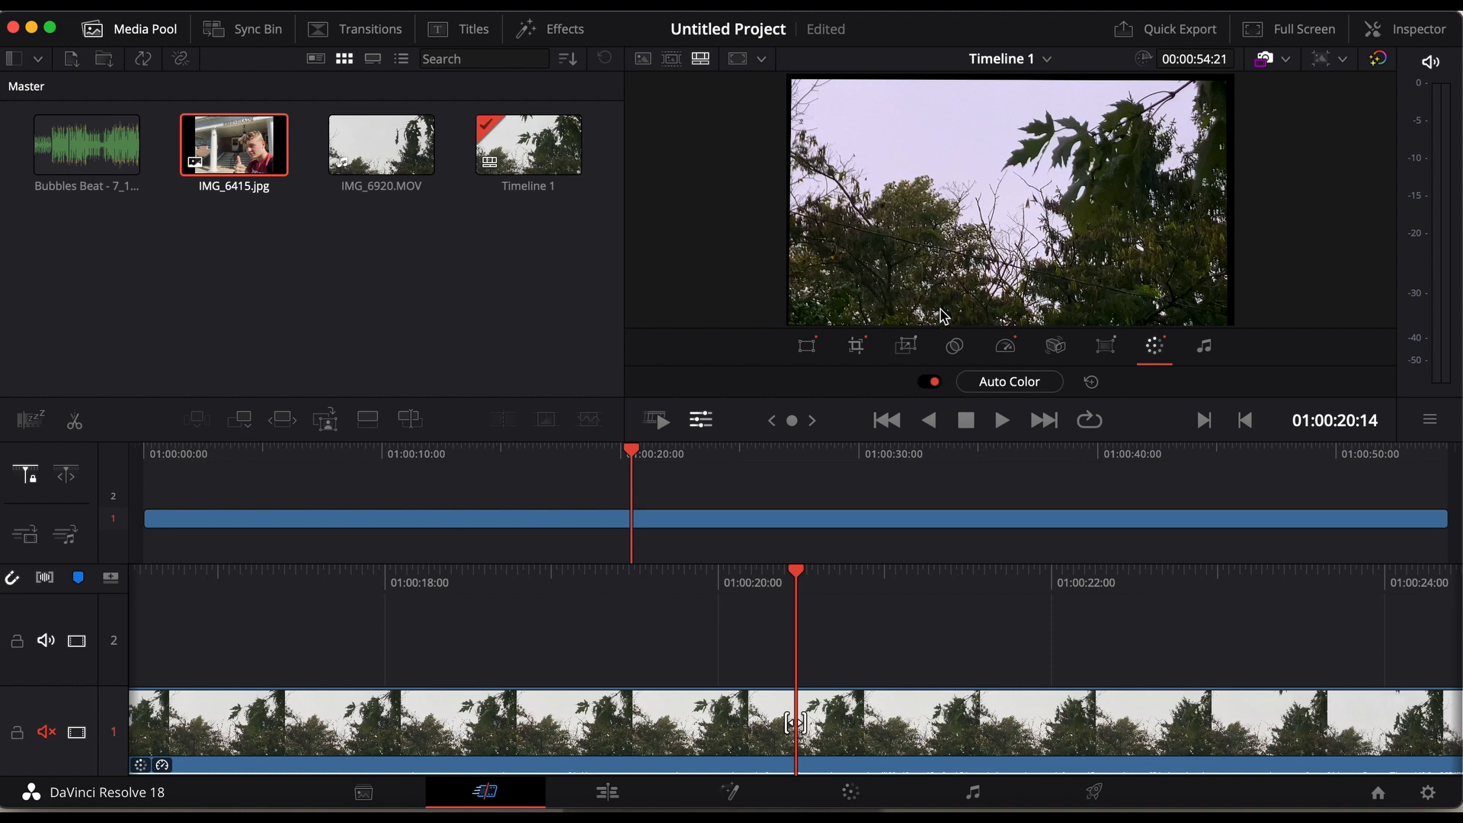
click(933, 383)
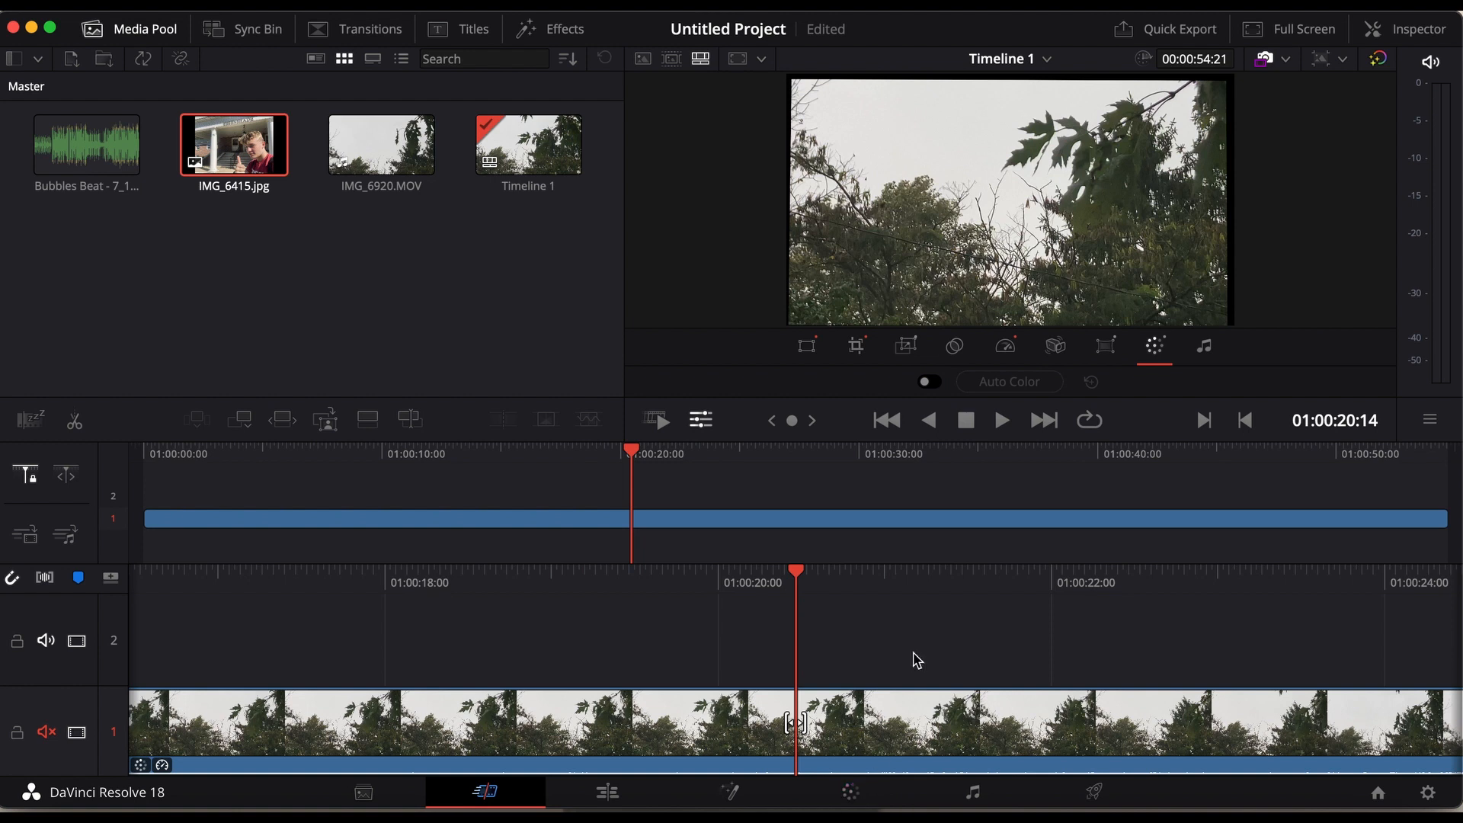
click(1204, 345)
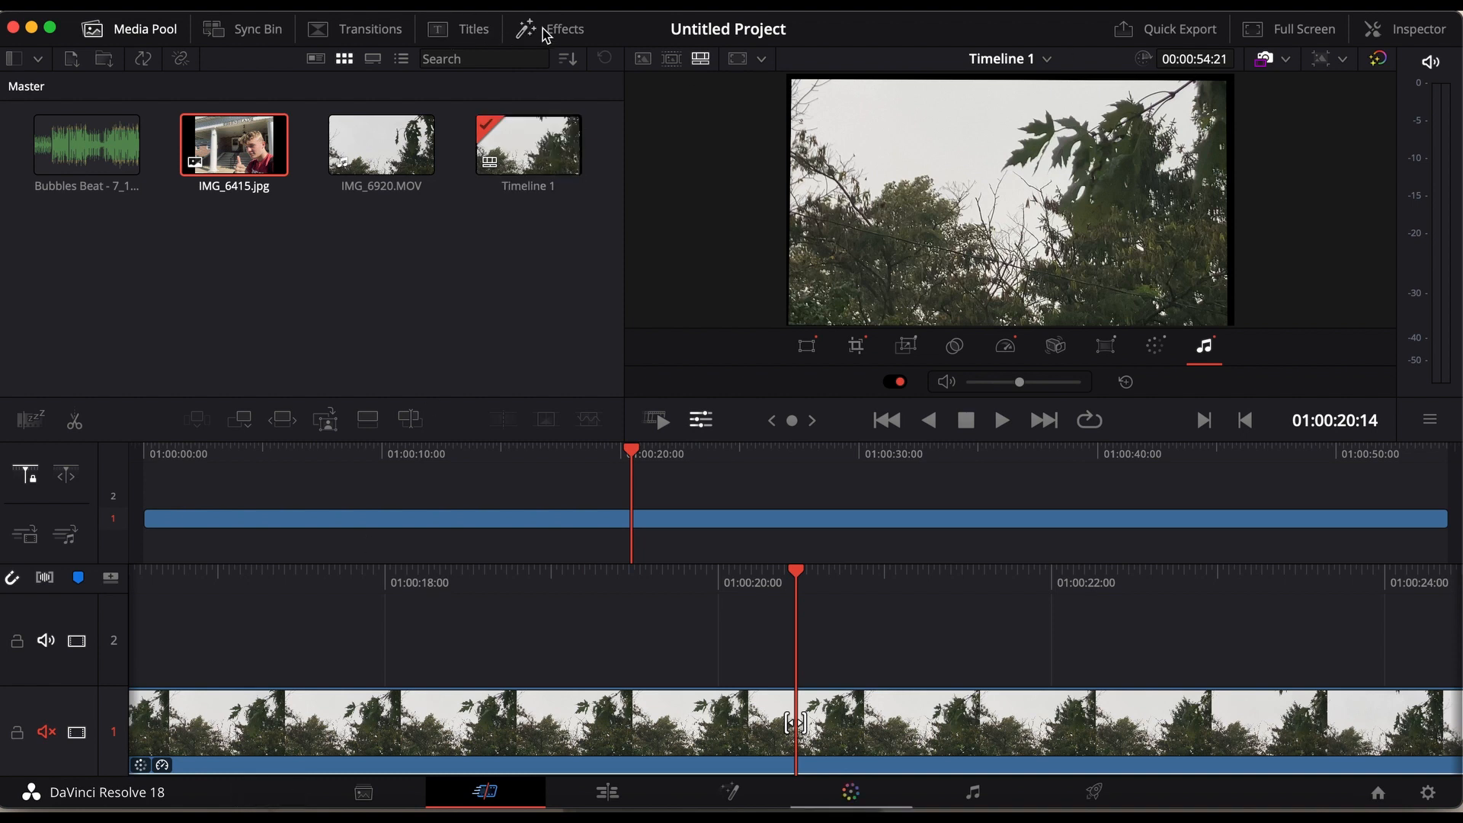
Add a Center Reveal Fusion title to track 2 above the tree clip, starting shortly after 01:00:18:00.
click(461, 40)
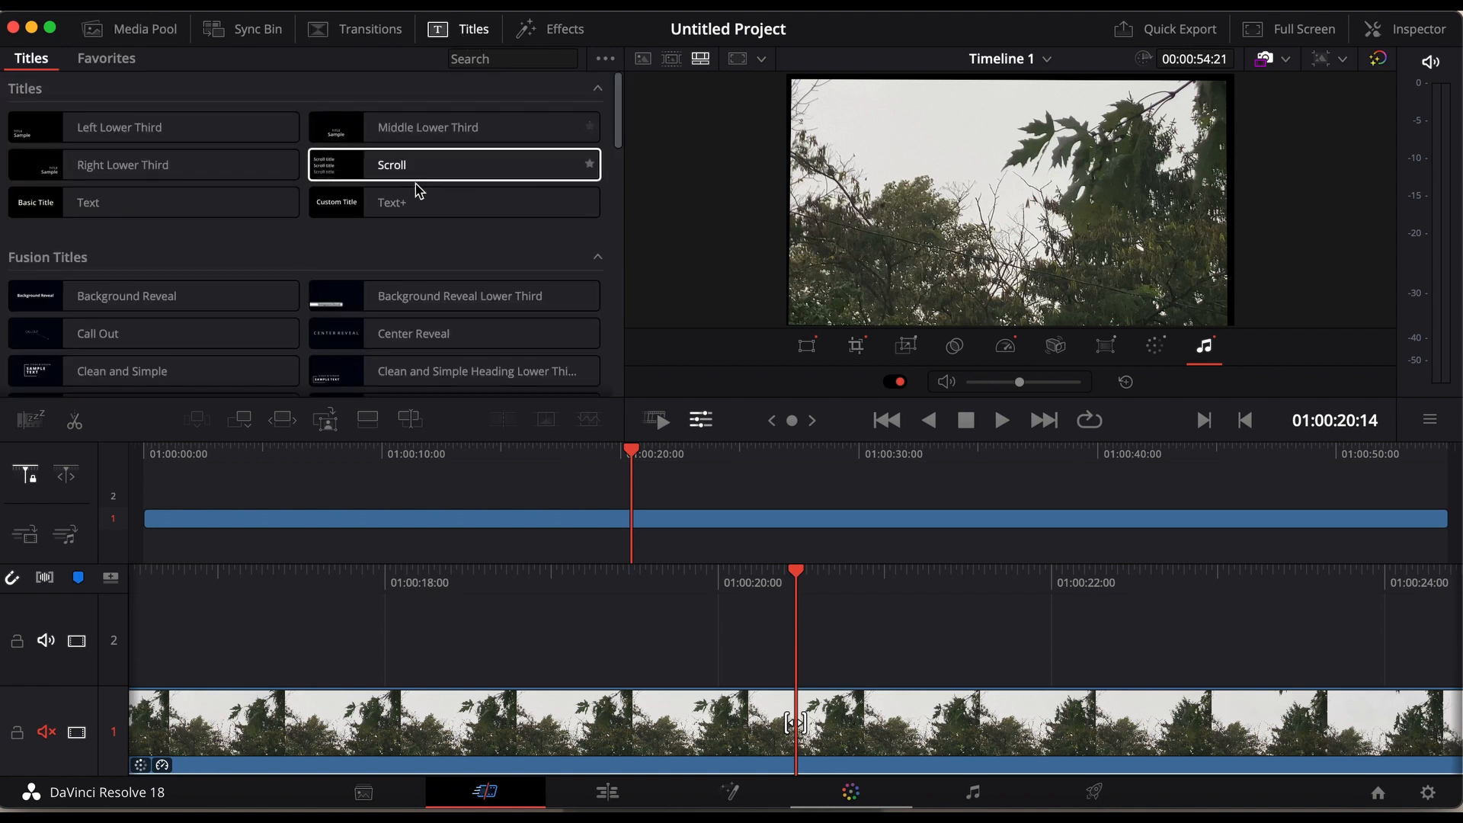
scroll(296, 285, down, 2)
scroll(425, 297, down, 5)
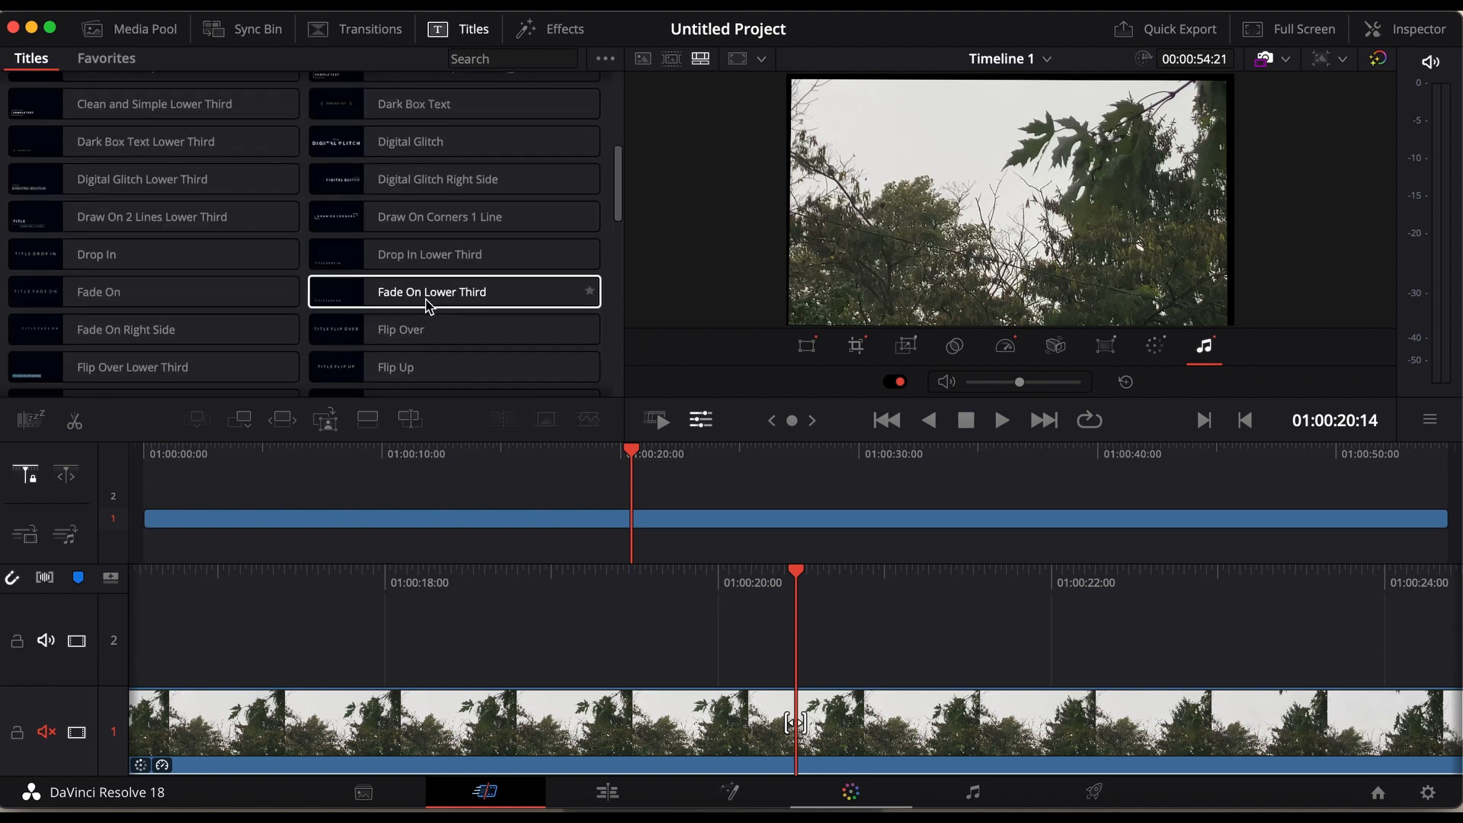
scroll(427, 301, up, 3)
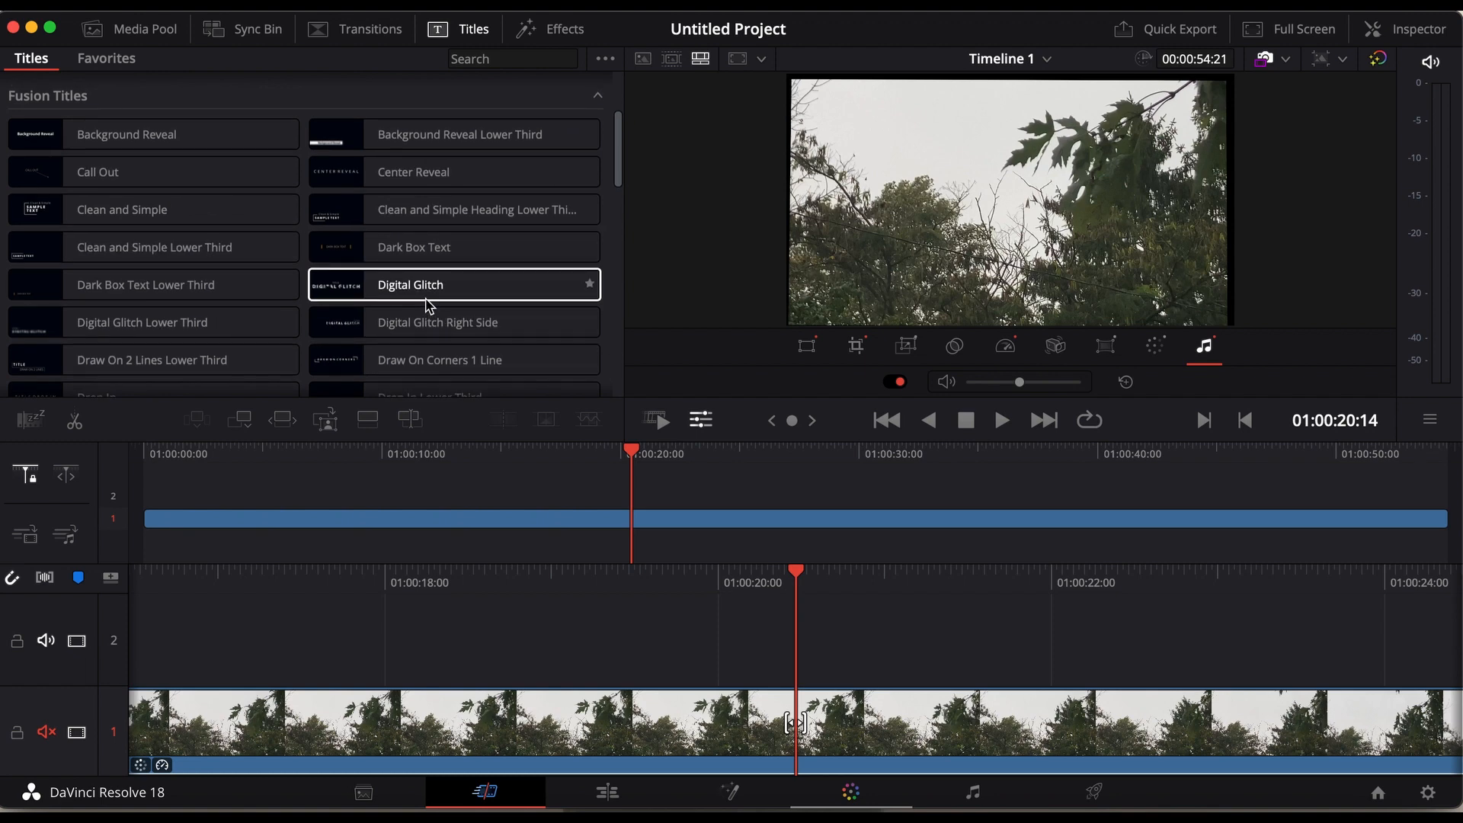
click(433, 175)
drag(432, 180, 476, 639)
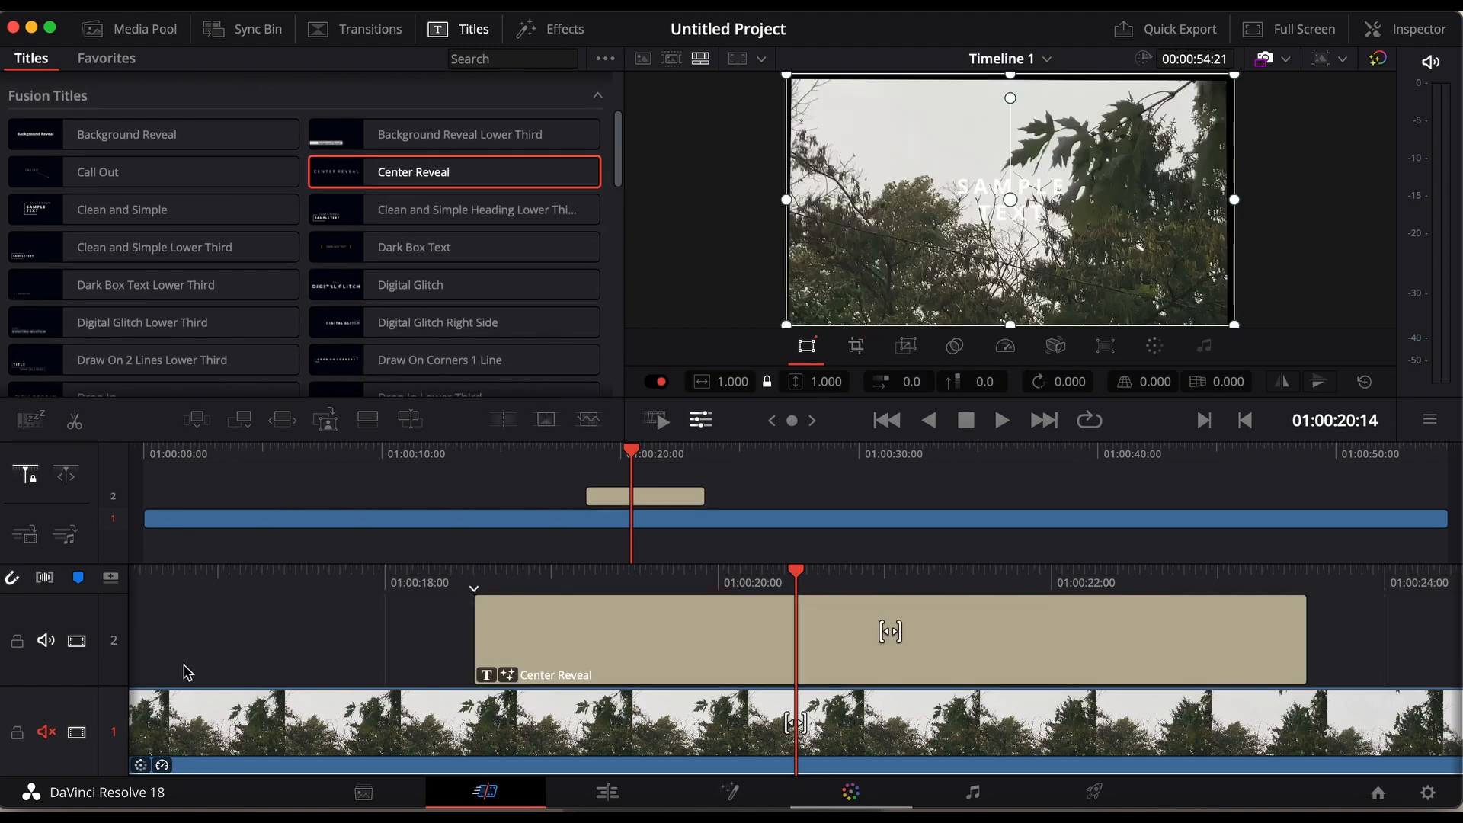
Open the Center Reveal title on the Edit page and replace its sample text with RAIN.
click(785, 648)
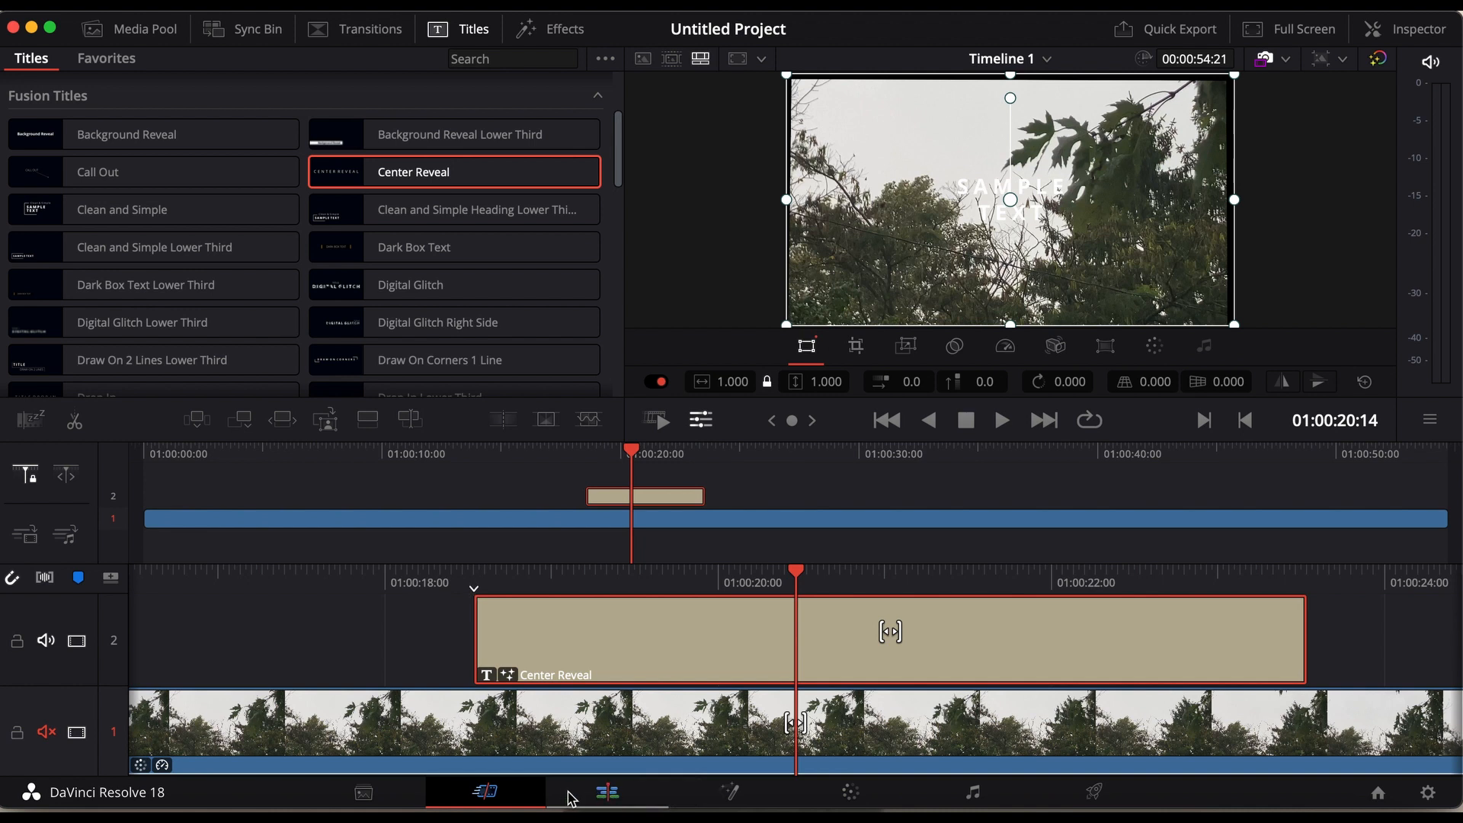
click(596, 796)
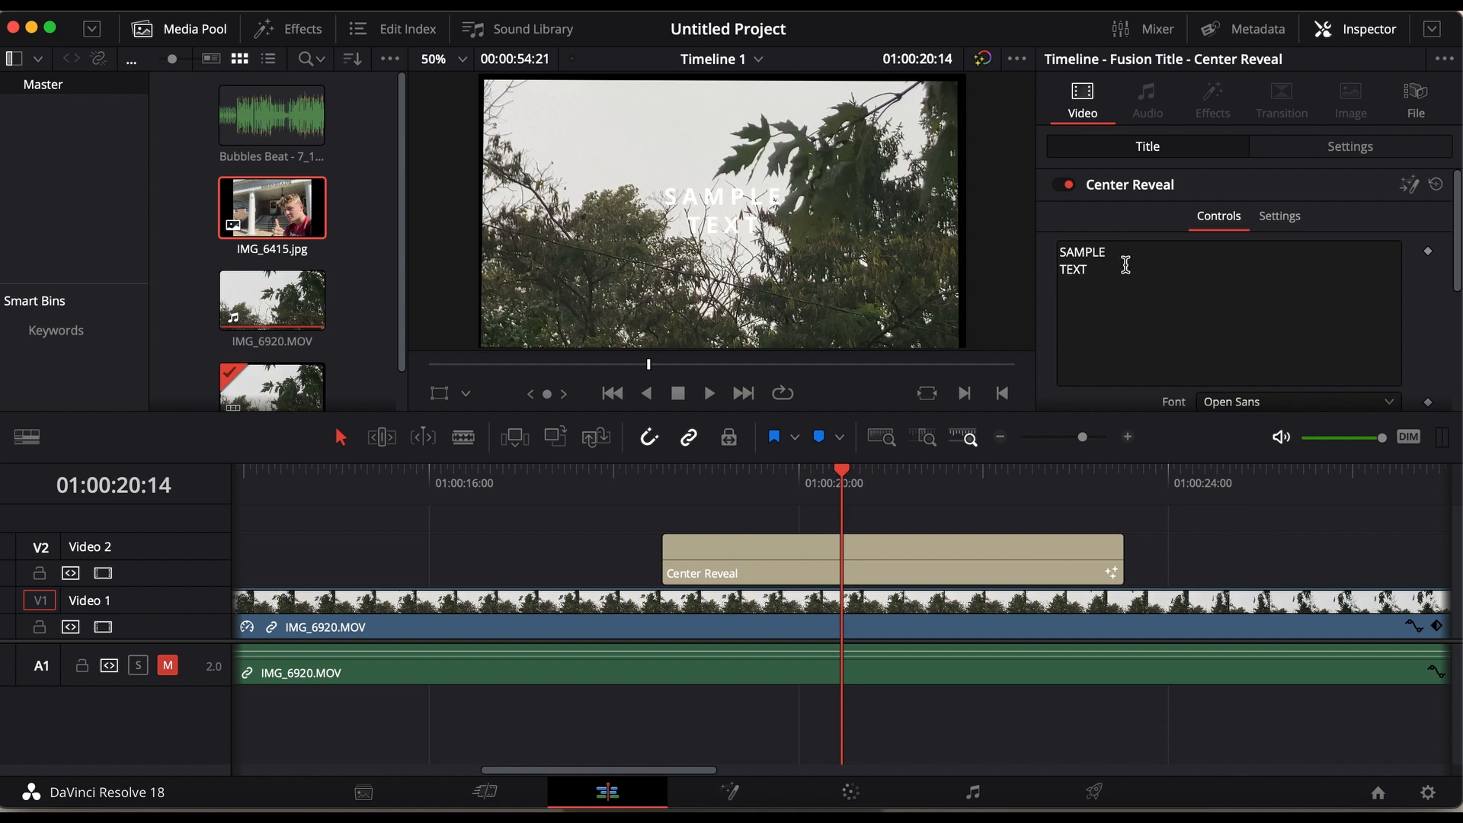
drag(1100, 276, 1038, 250)
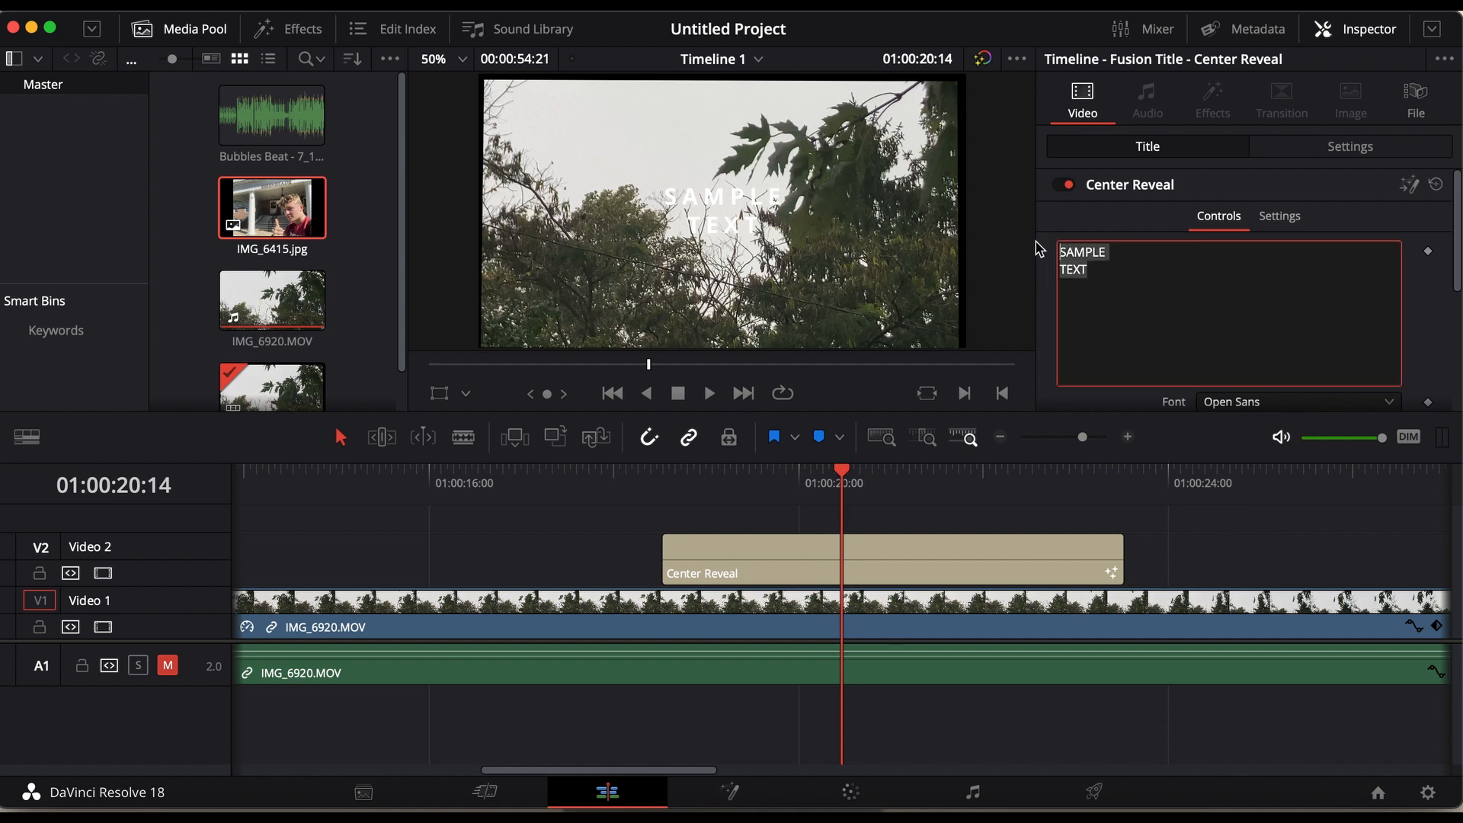
key(BackSpace)
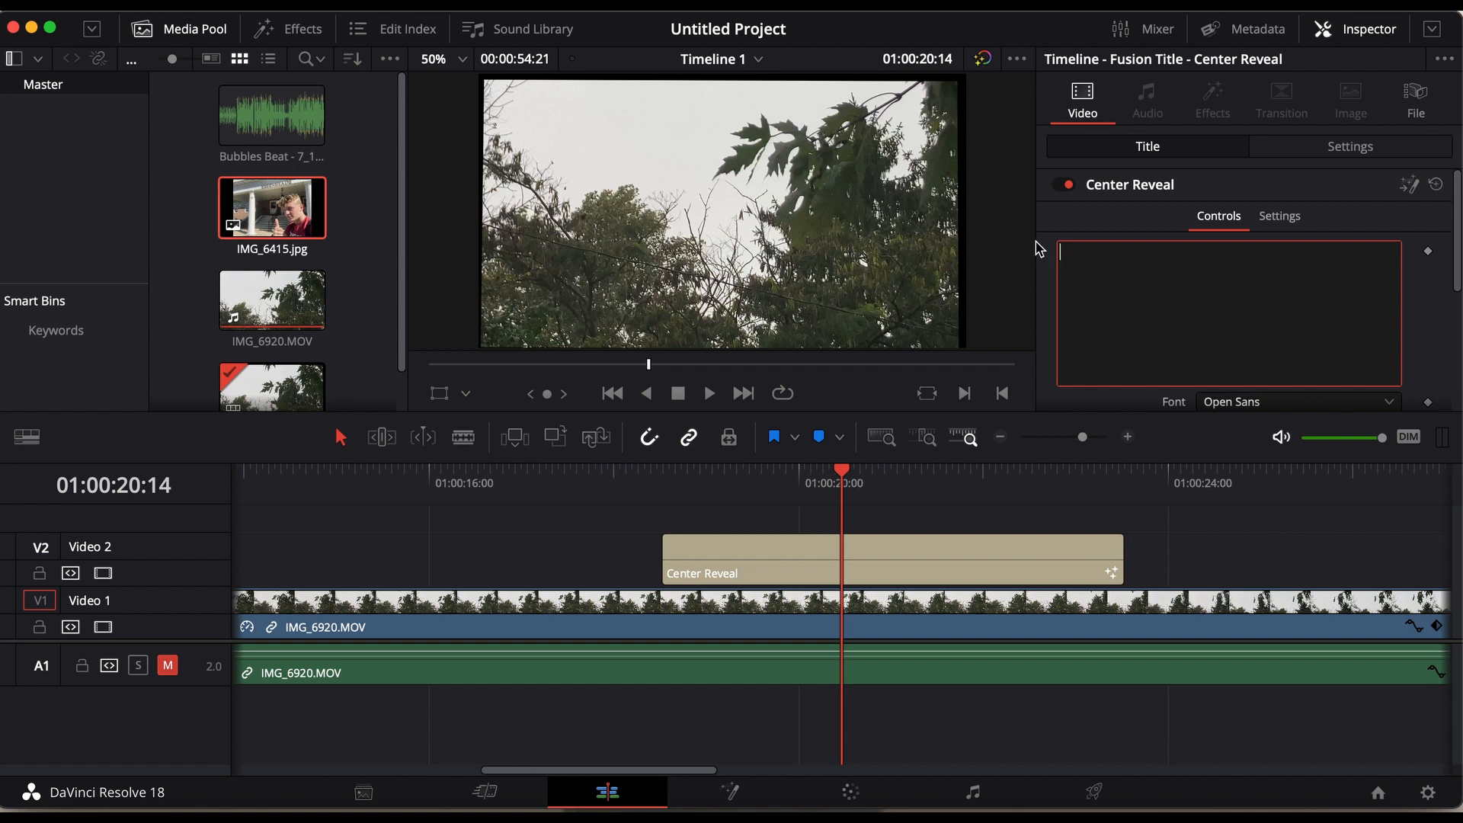
text(RAIN)
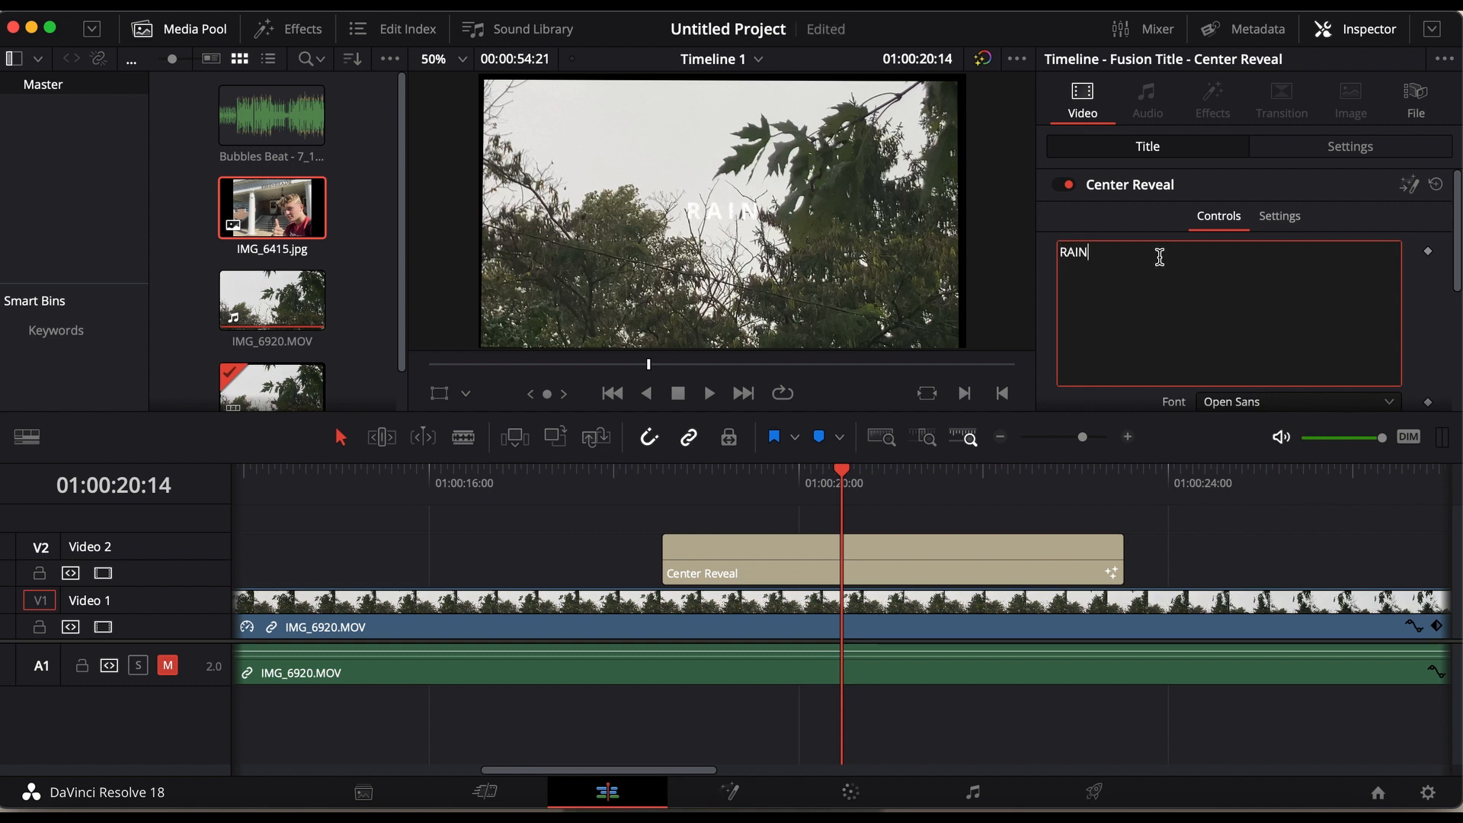
Change the RAIN title's text color to dark blue.
scroll(1160, 256, down, 2)
scroll(1162, 257, down, 2)
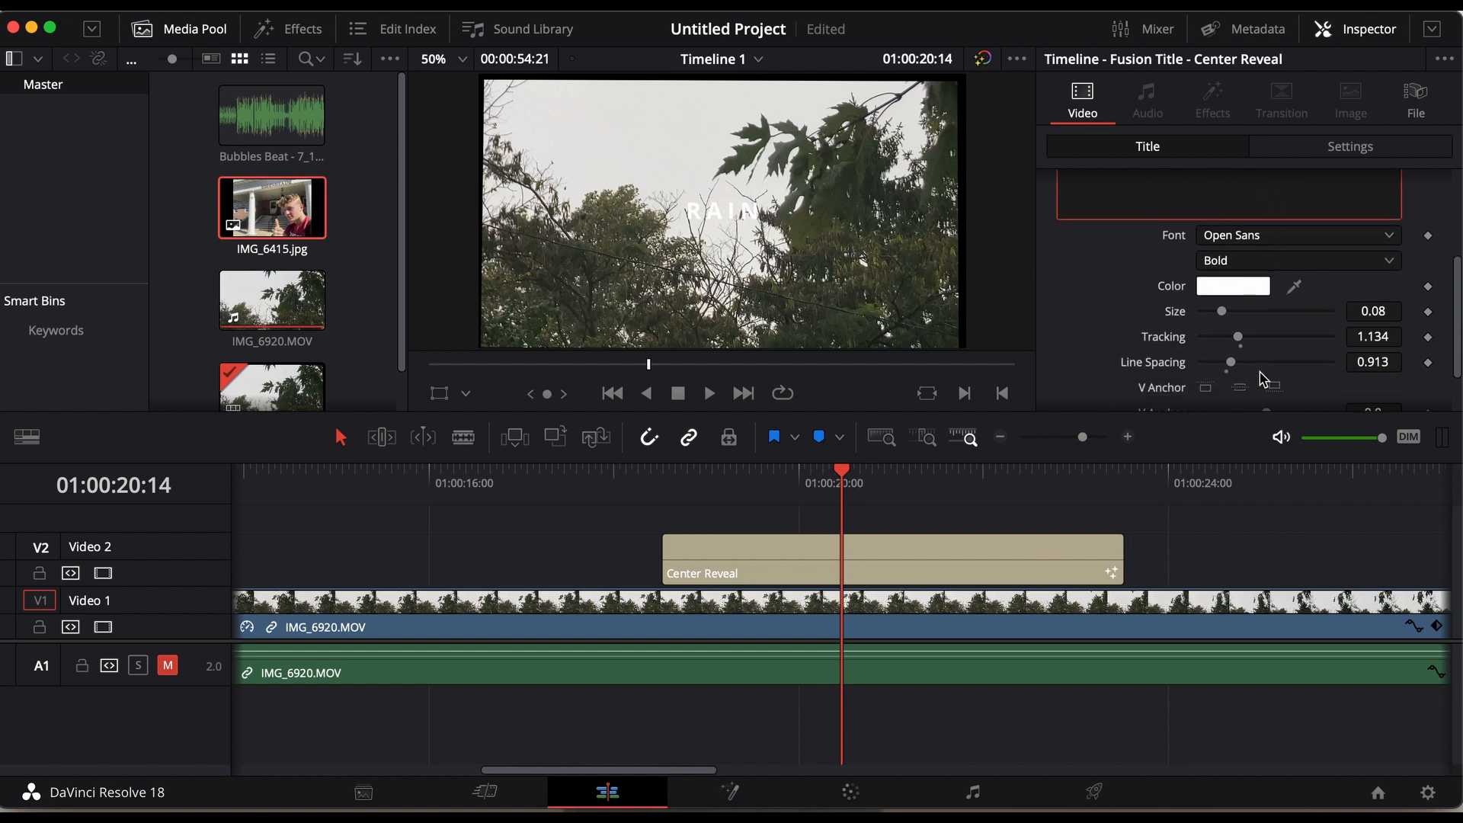
click(1247, 291)
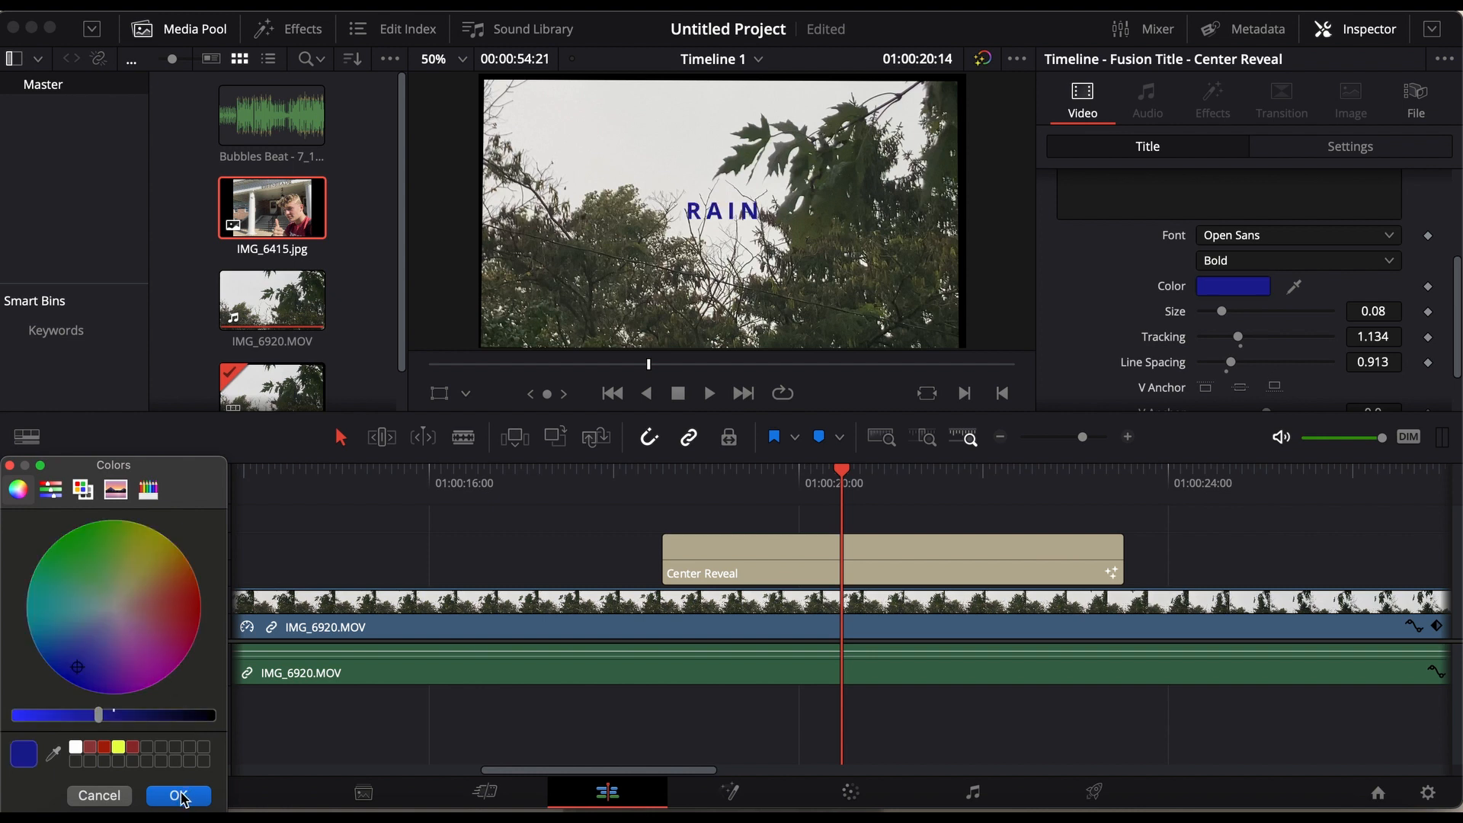
click(180, 796)
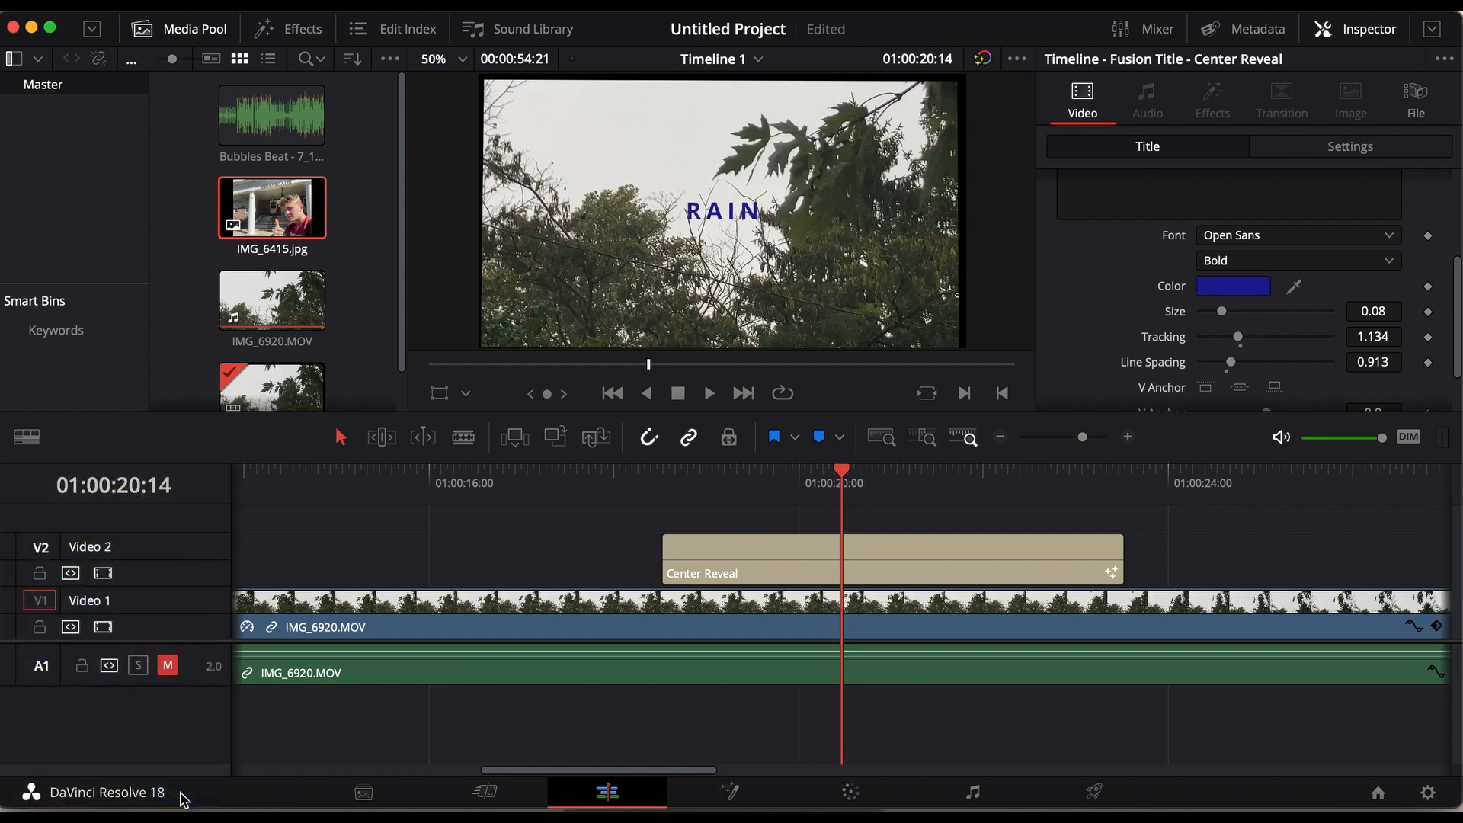
click(1241, 241)
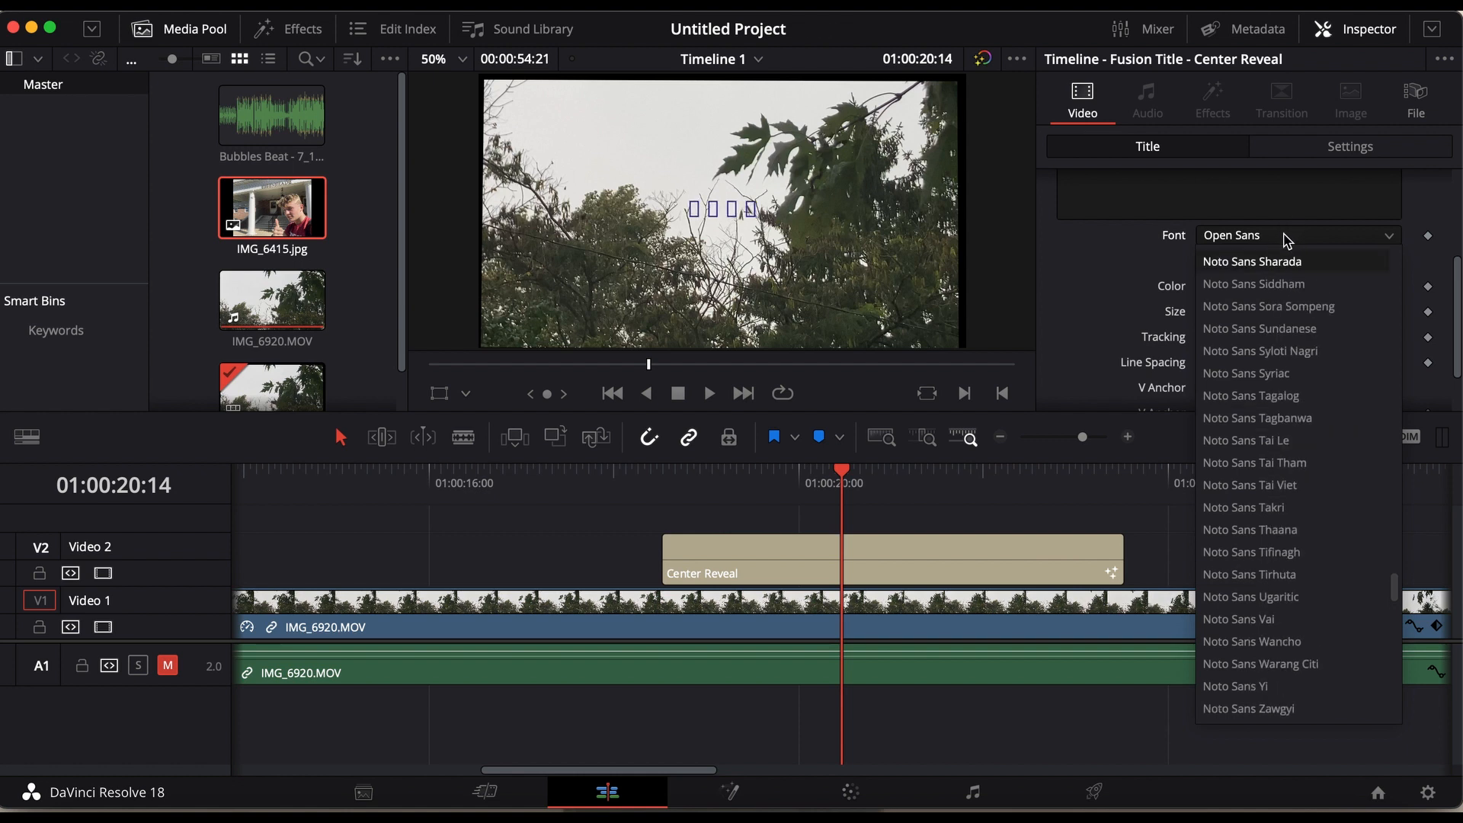
text(com)
scroll(1280, 305, up, 2)
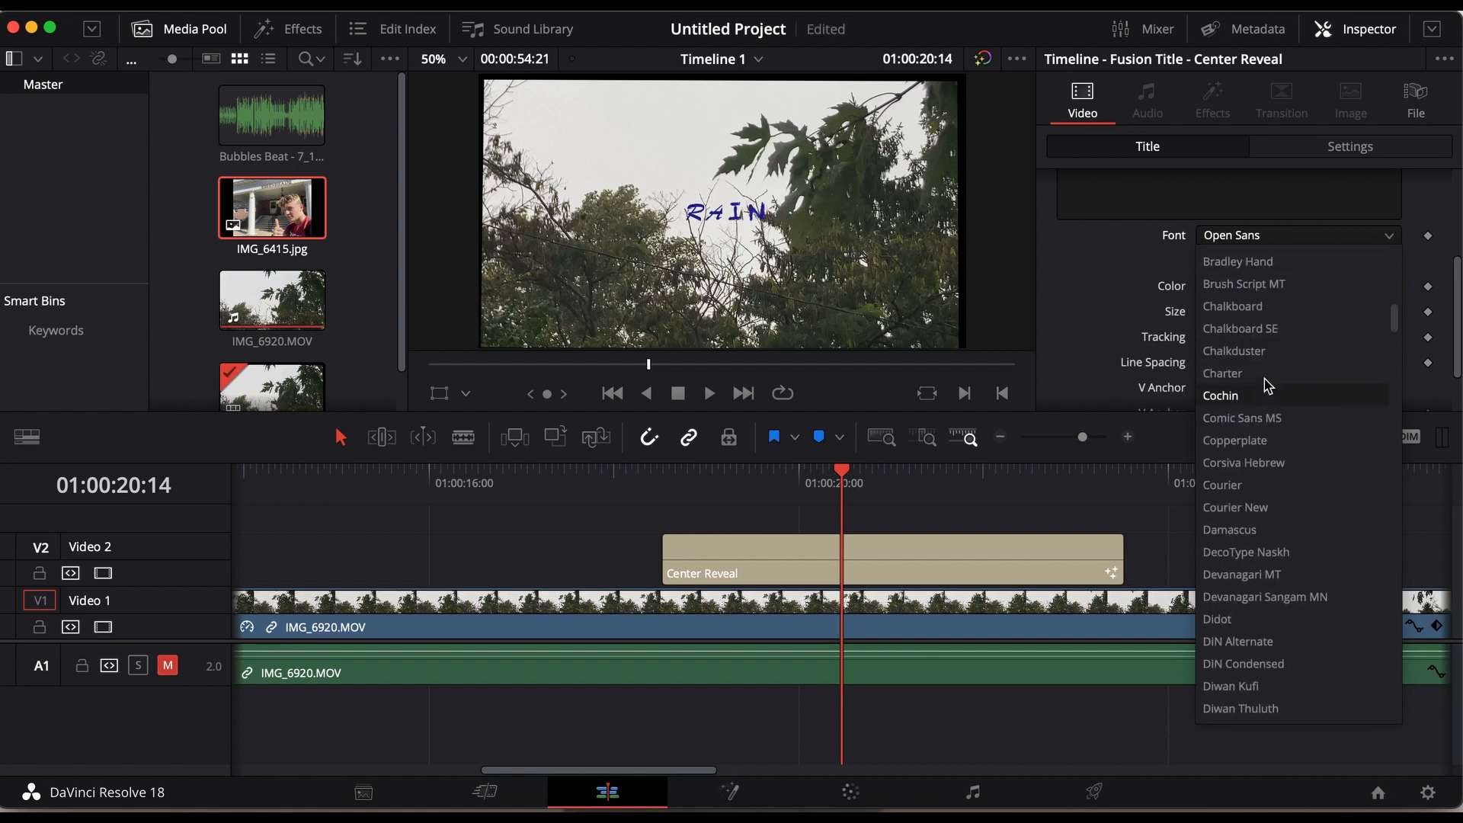
click(1304, 235)
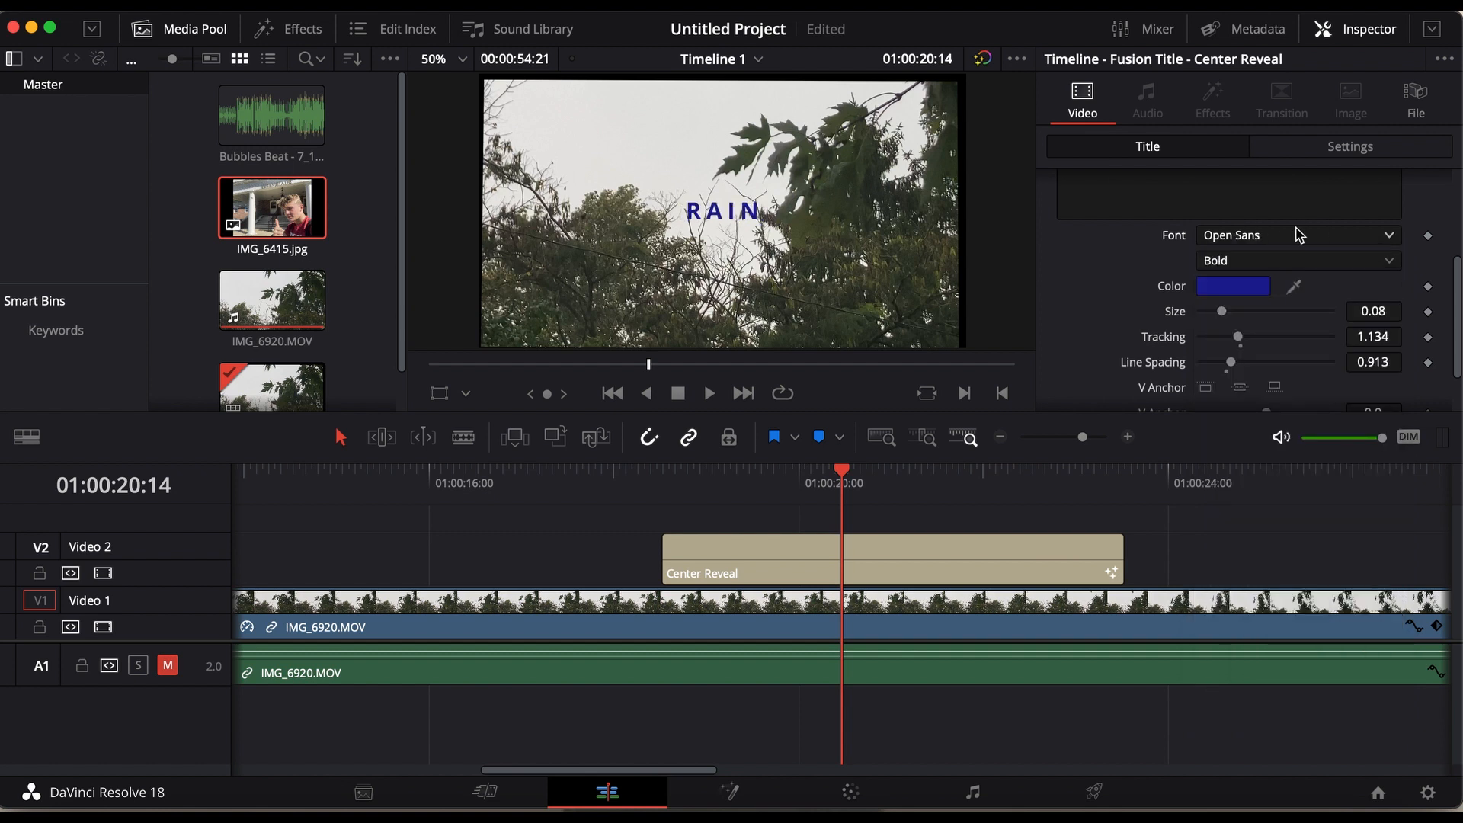
click(1323, 262)
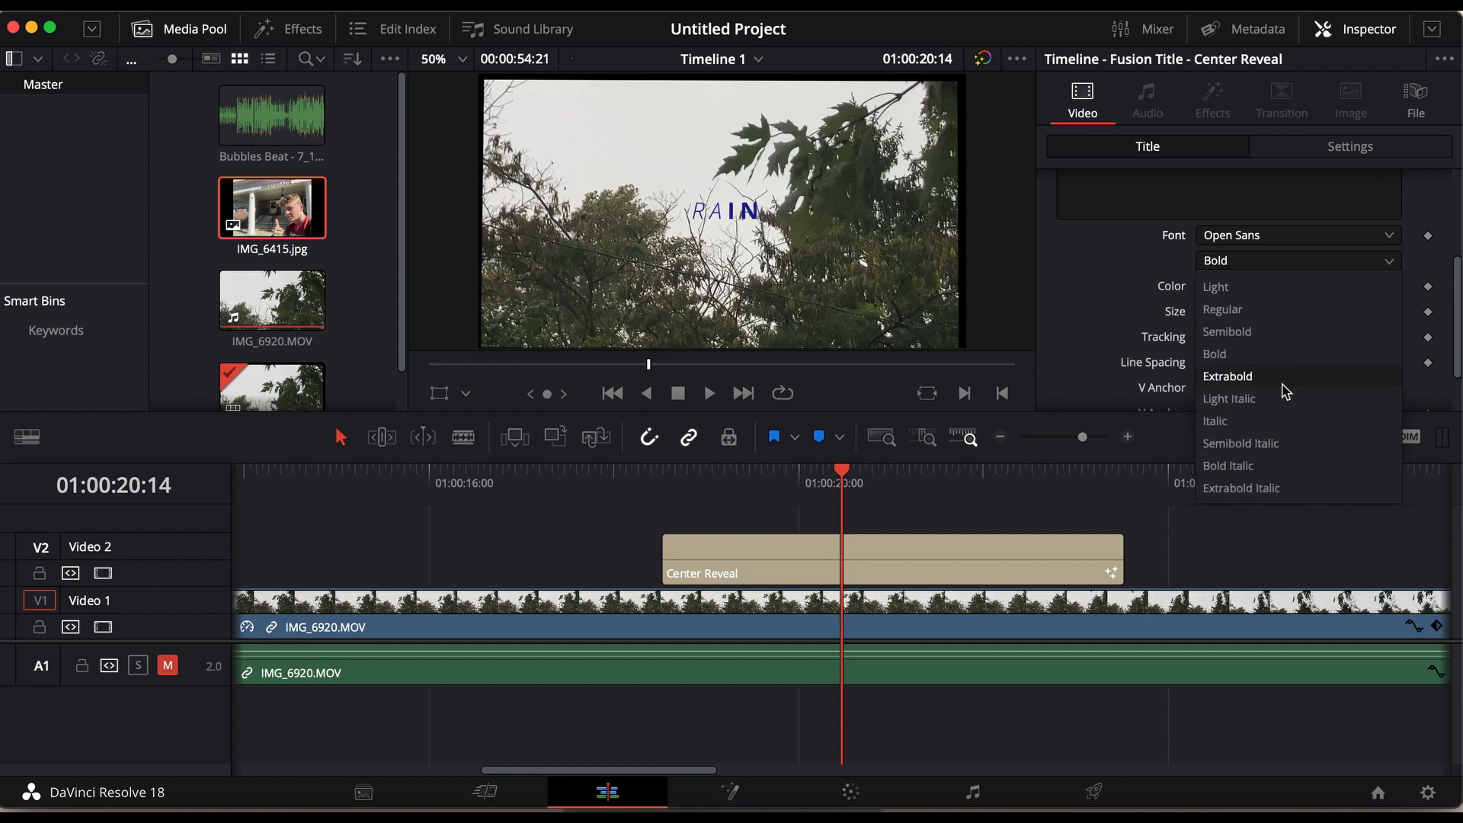
click(1165, 274)
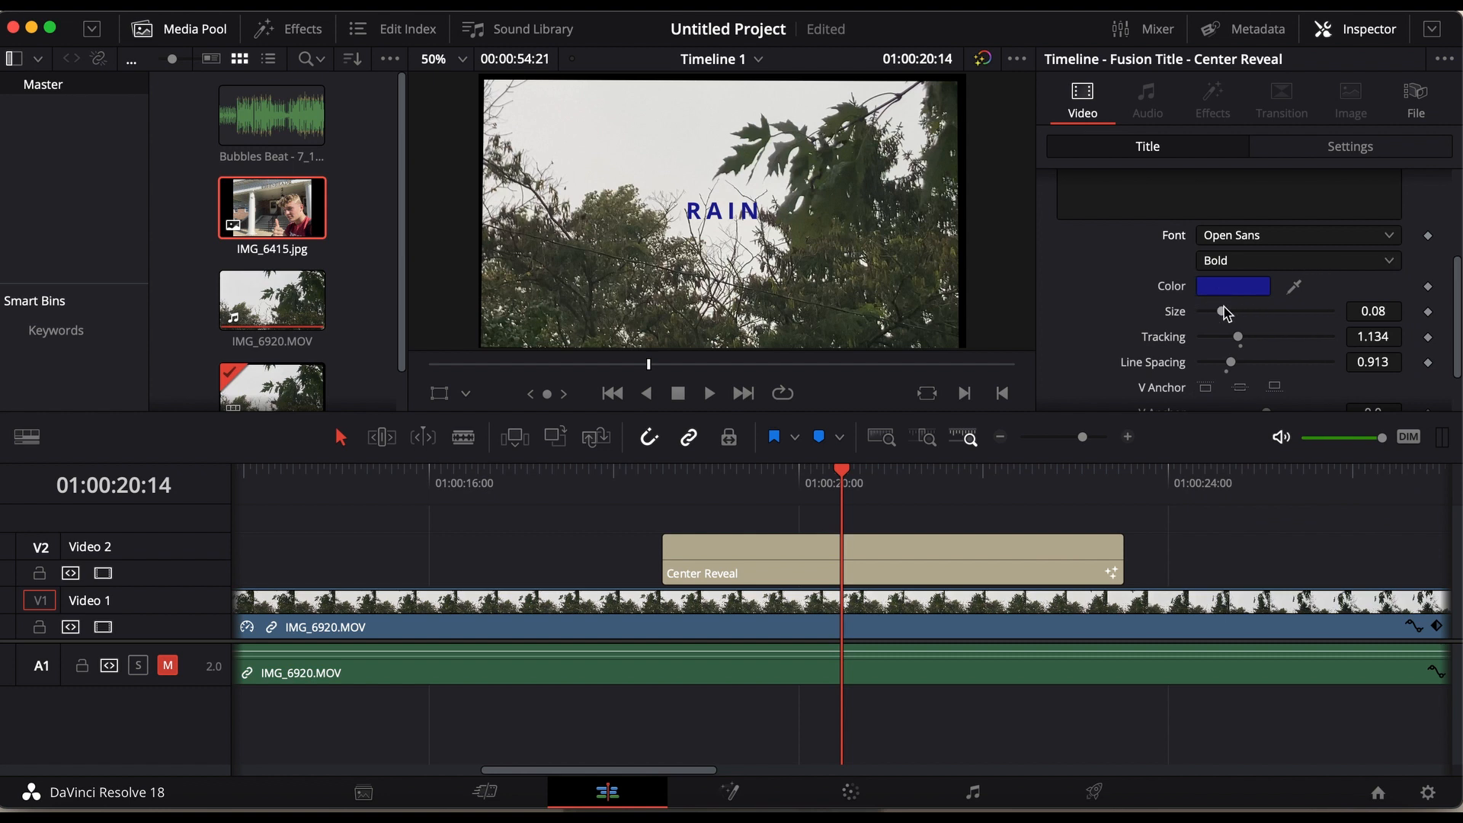
Enlarge the RAIN title to a size of 0.126 and widen its tracking to 1.323.
drag(1226, 316, 1239, 320)
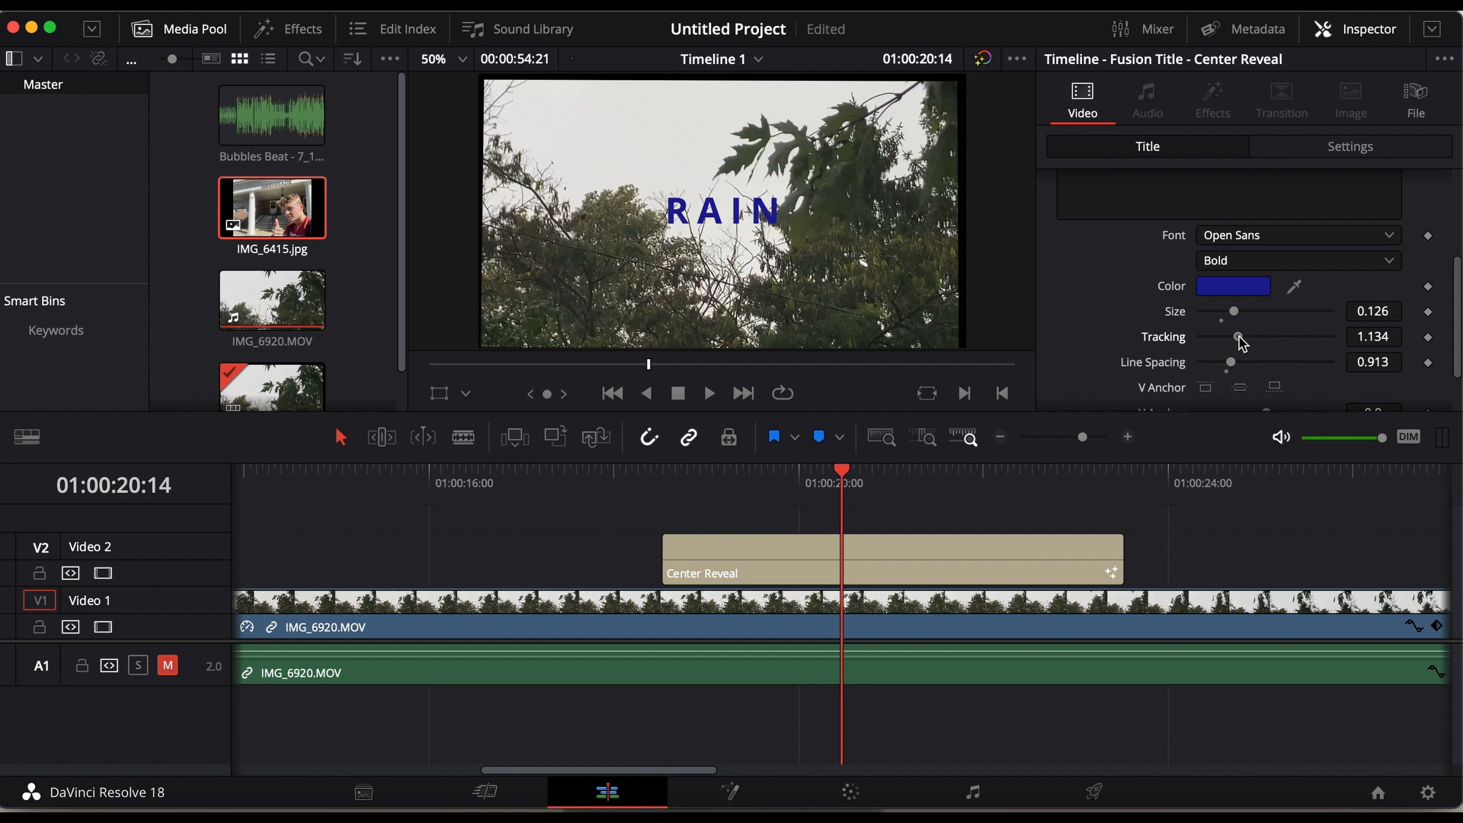
mouse_move(1239, 338)
mouse_down()
mouse_move(1262, 339)
mouse_move(1243, 340)
mouse_up()
Try the bottom and top vertical anchors on the RAIN title and return it to the center anchor.
scroll(1243, 340, down, 2)
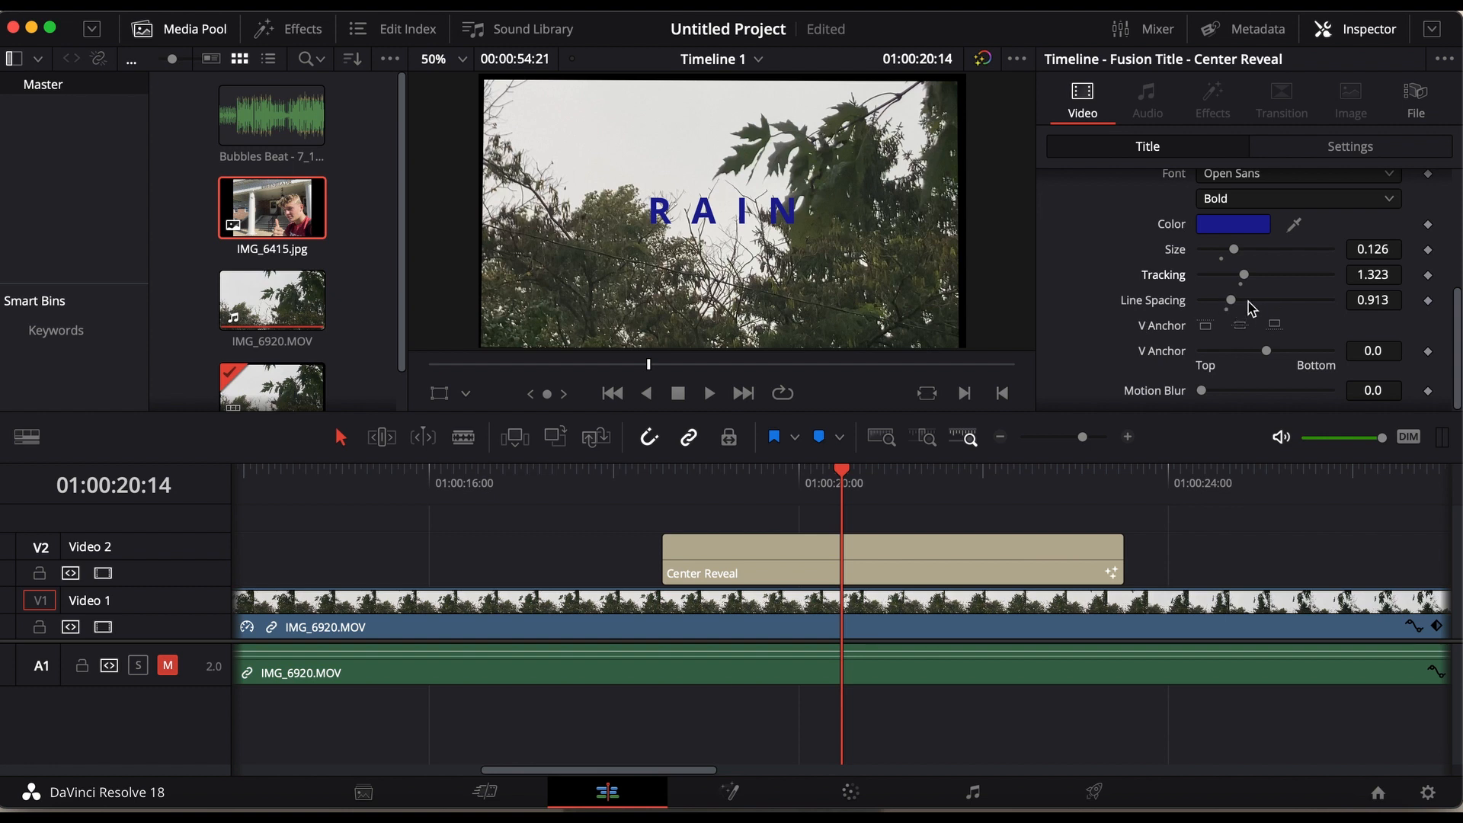
scroll(1248, 301, down, 1)
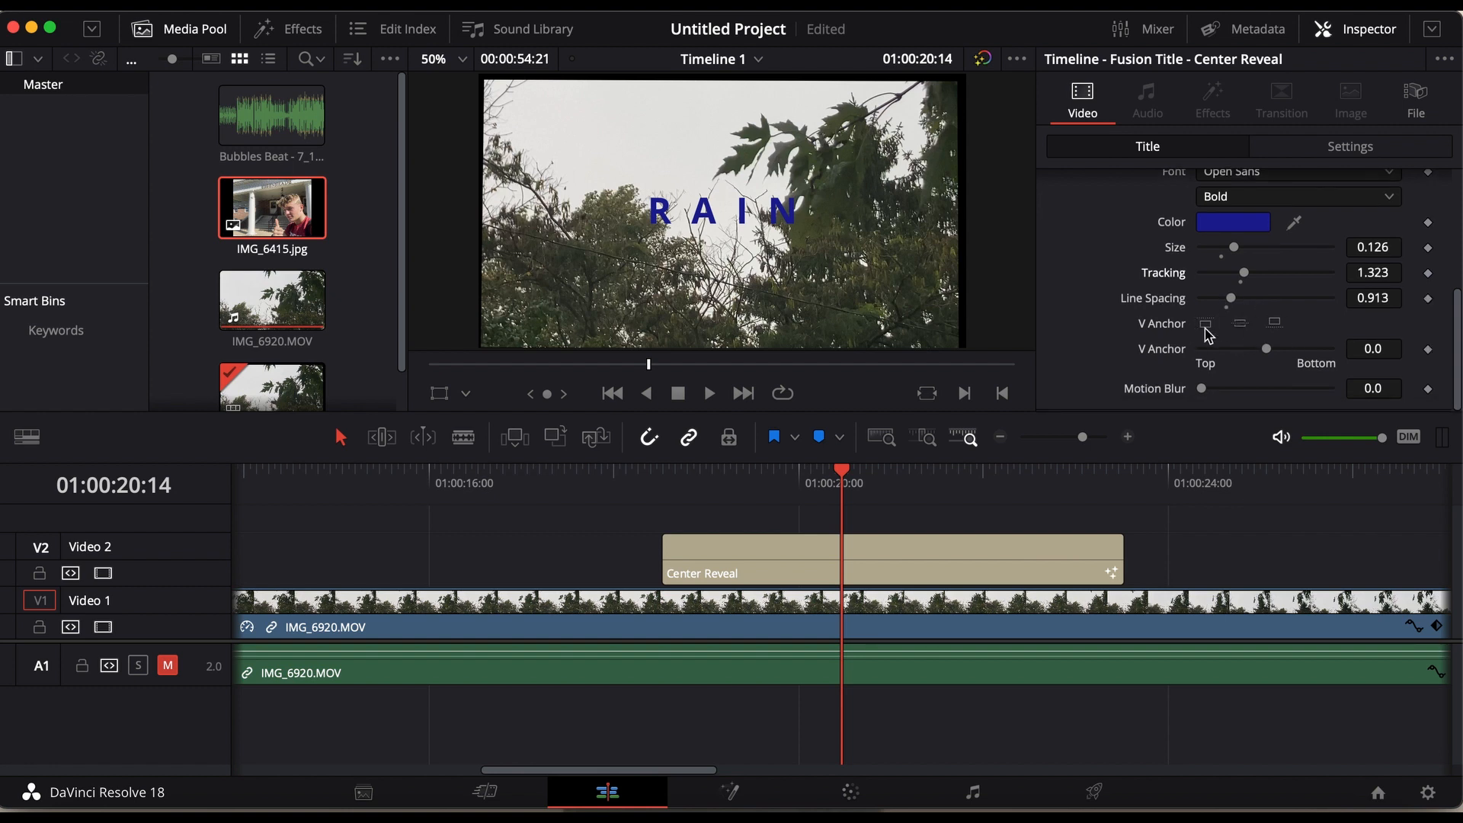
click(1274, 323)
click(1240, 324)
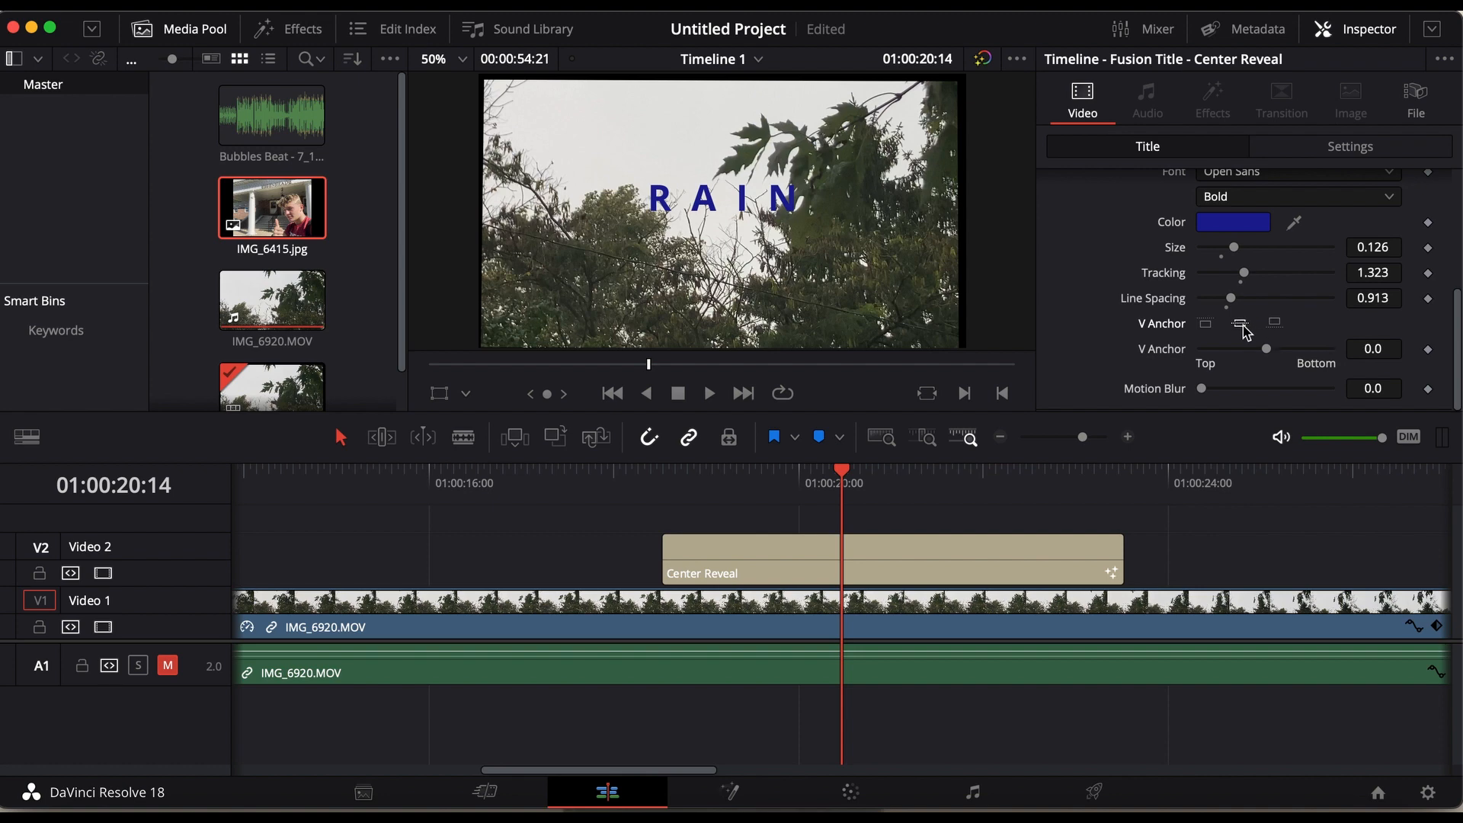
click(1206, 324)
click(1241, 325)
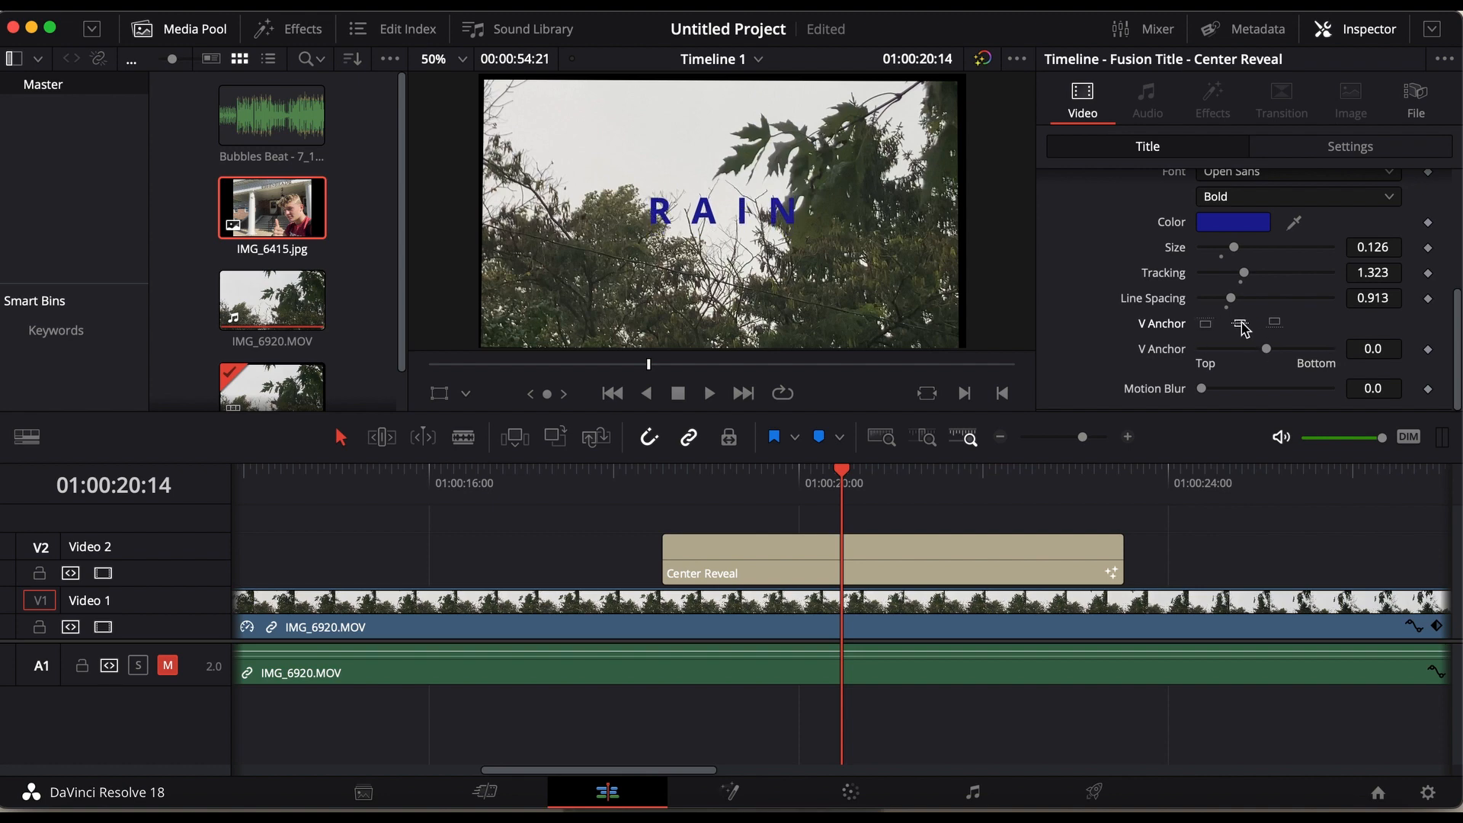